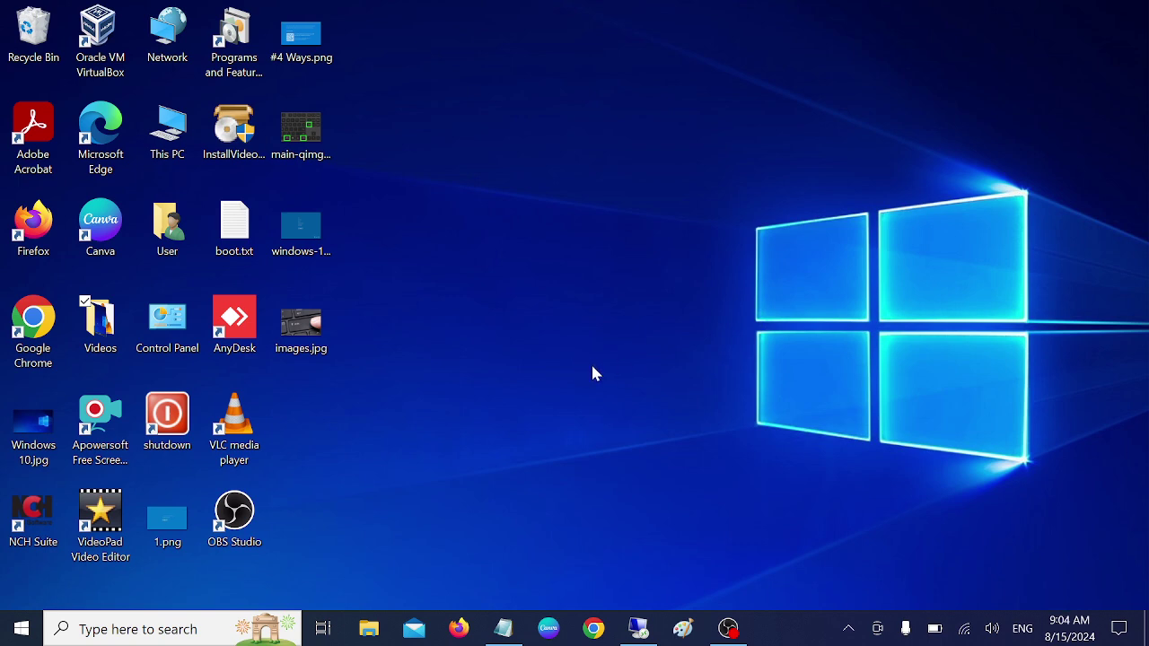
Step: Switch to the full-screen Remote Desktop session on the Windows 11 laptop
{"action": "left_click", "coordinate": [638, 628]}
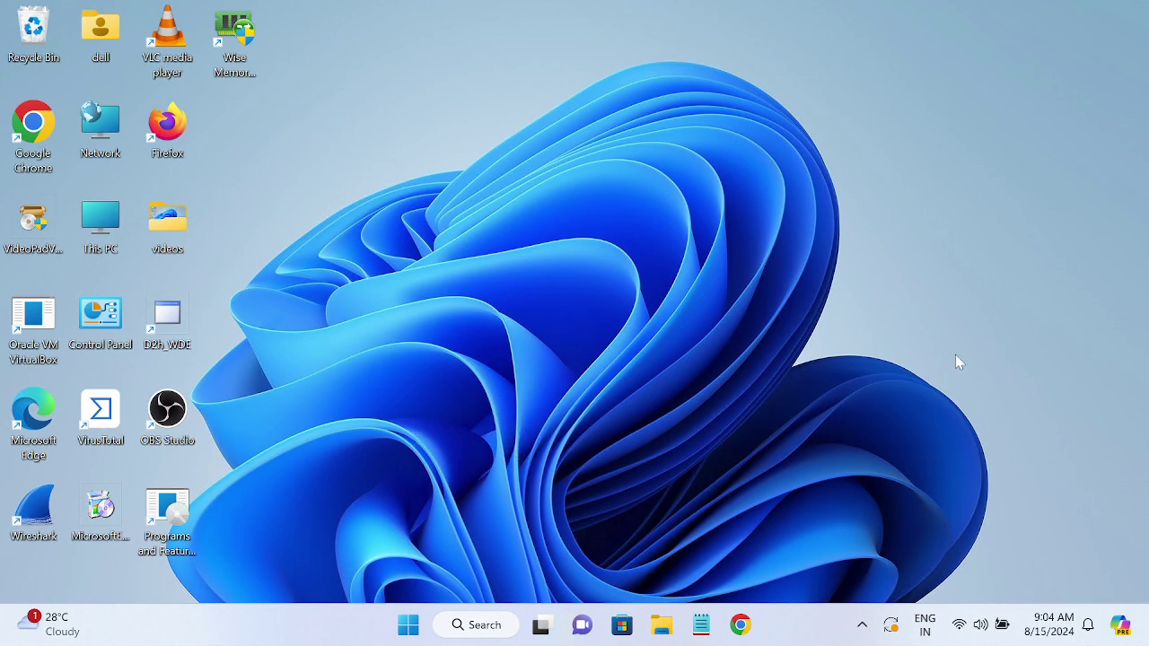
{"action": "right_click", "coordinate": [978, 633]}
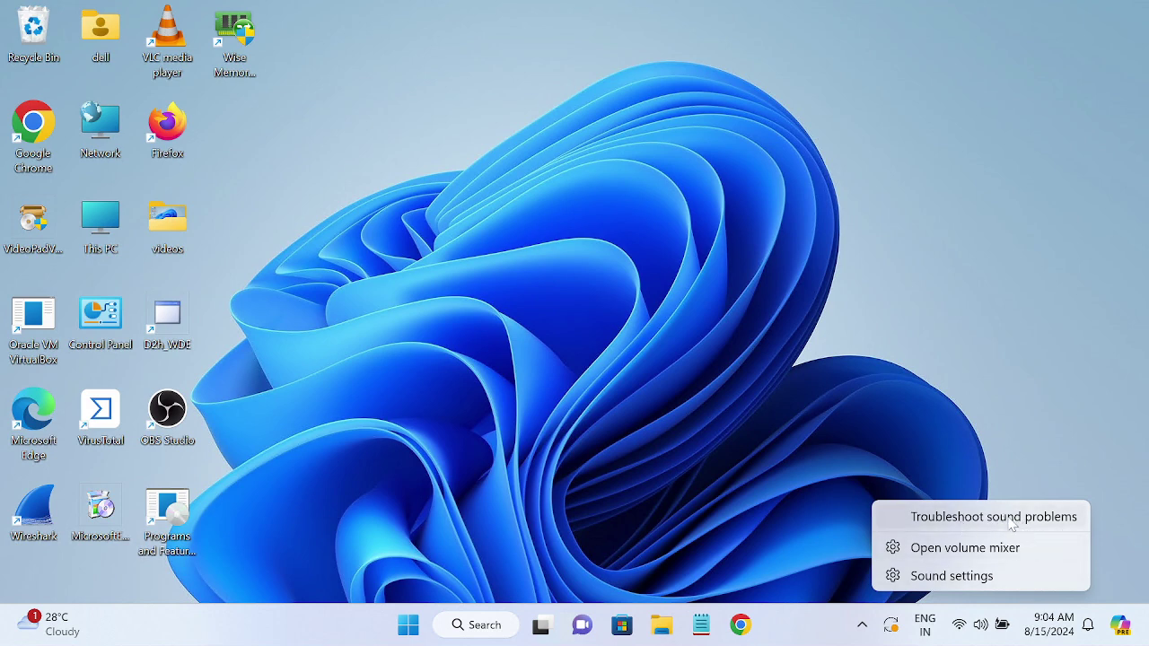
{"action": "left_click", "coordinate": [696, 503]}
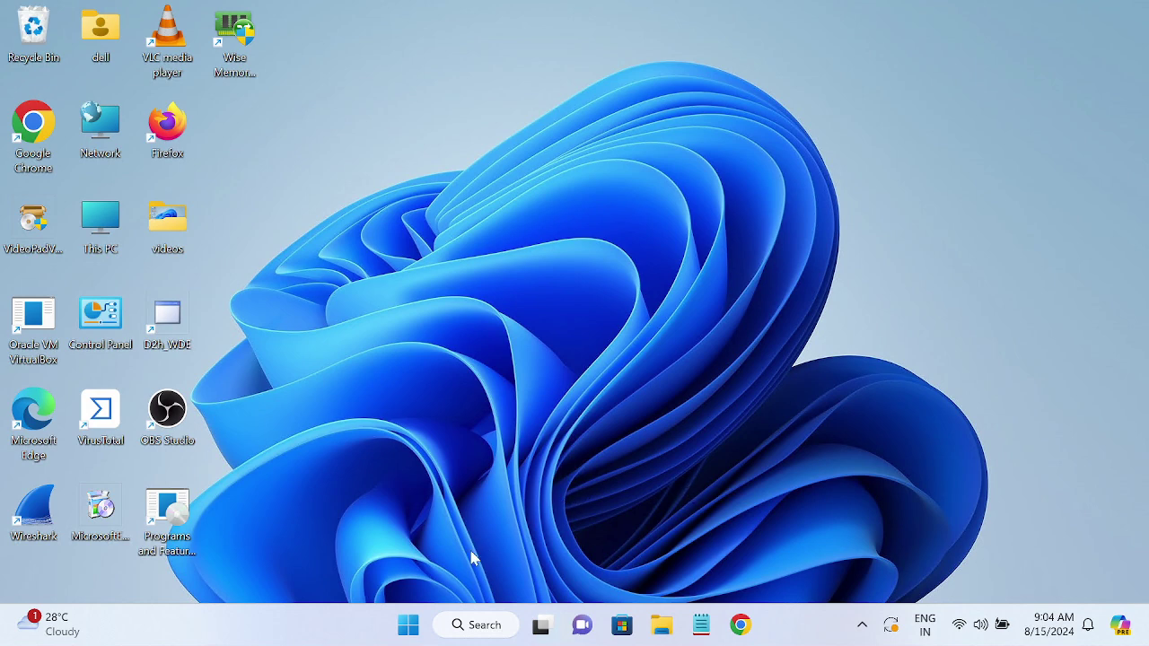
Step: Open Device Manager by searching 'dev' in Windows search
{"action": "left_click", "coordinate": [490, 628]}
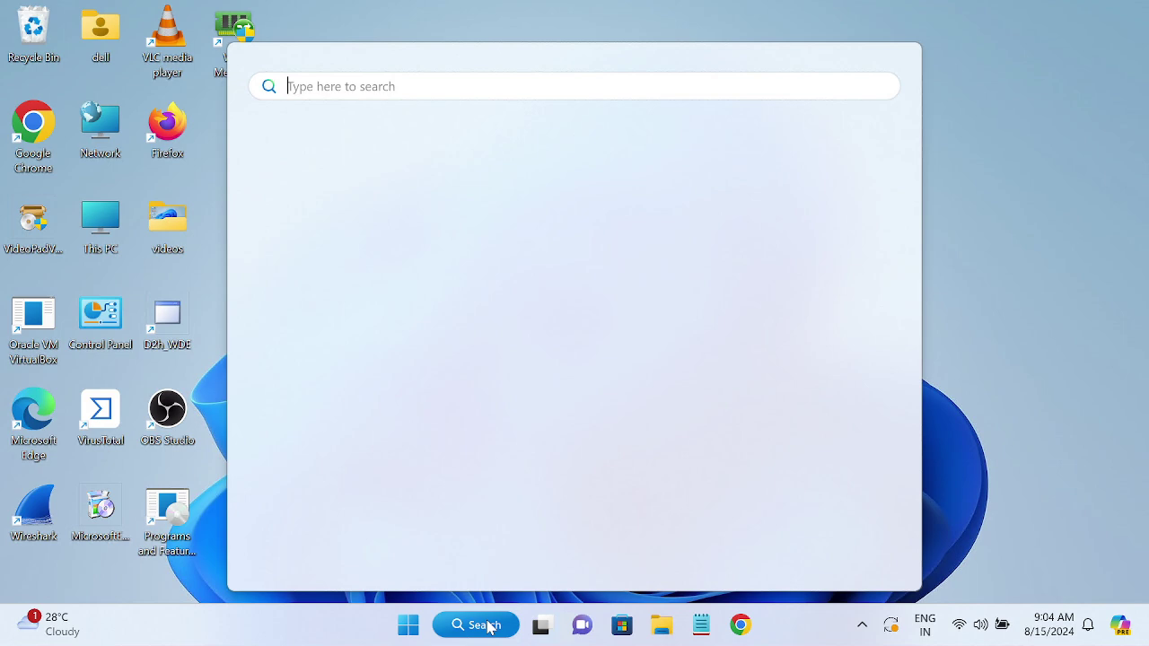
{"action": "type", "text": "device Manager"}
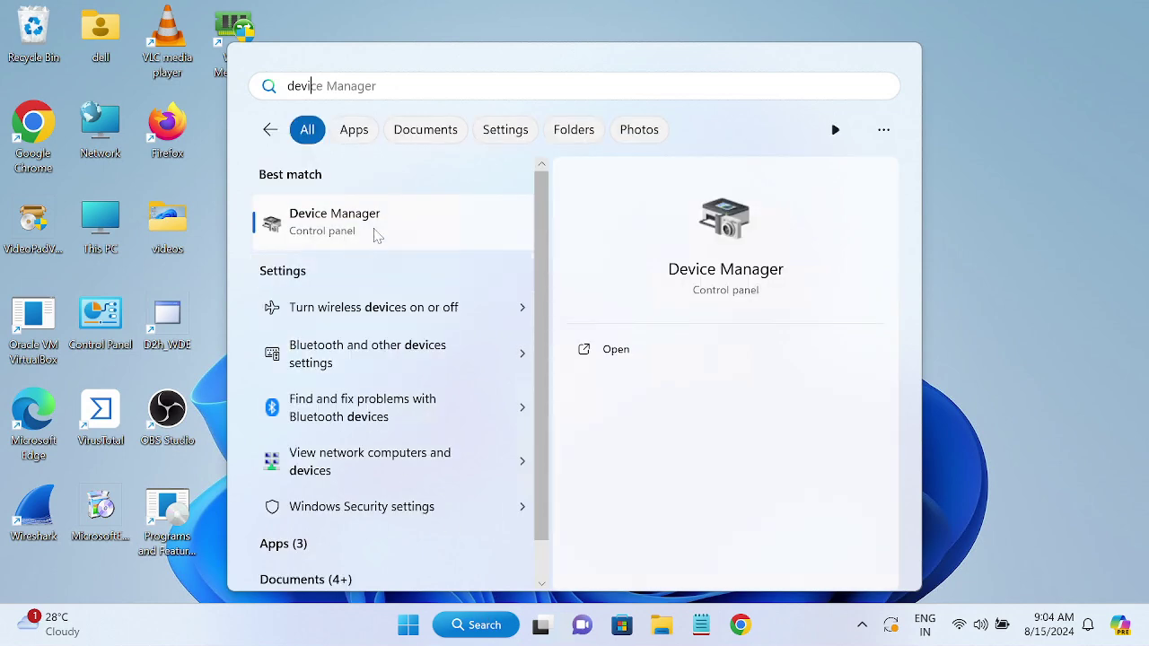
{"action": "left_click", "coordinate": [377, 235]}
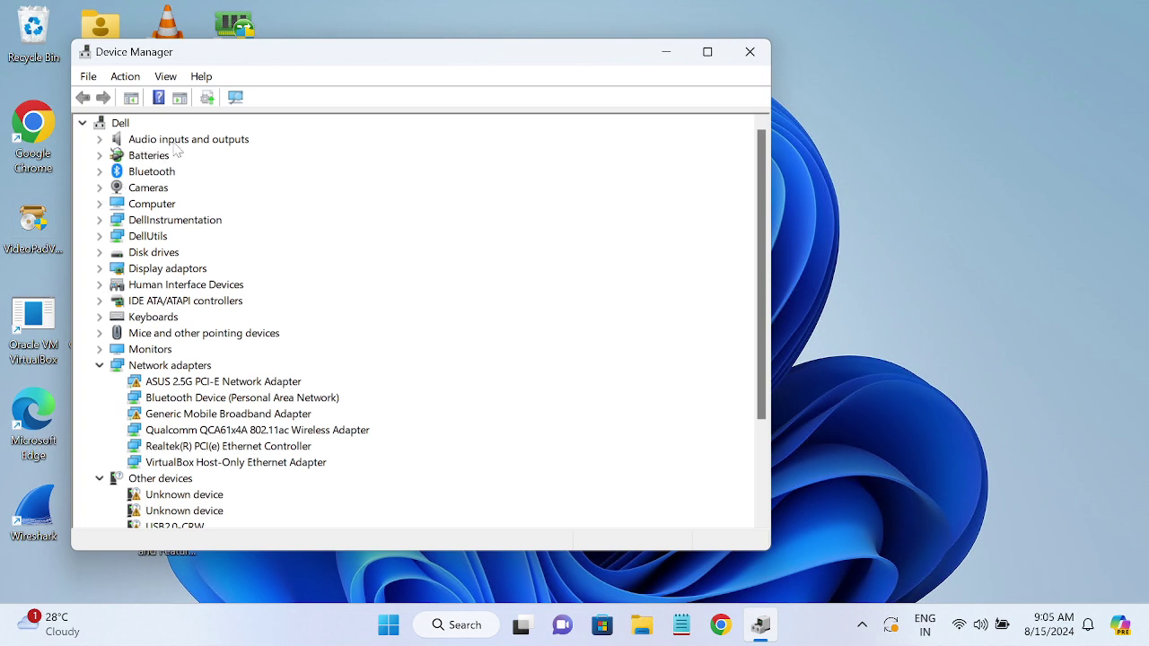
Step: Search automatically for a Remote Audio driver under Audio inputs and outputs; the best one is already installed
{"action": "left_click", "coordinate": [98, 139]}
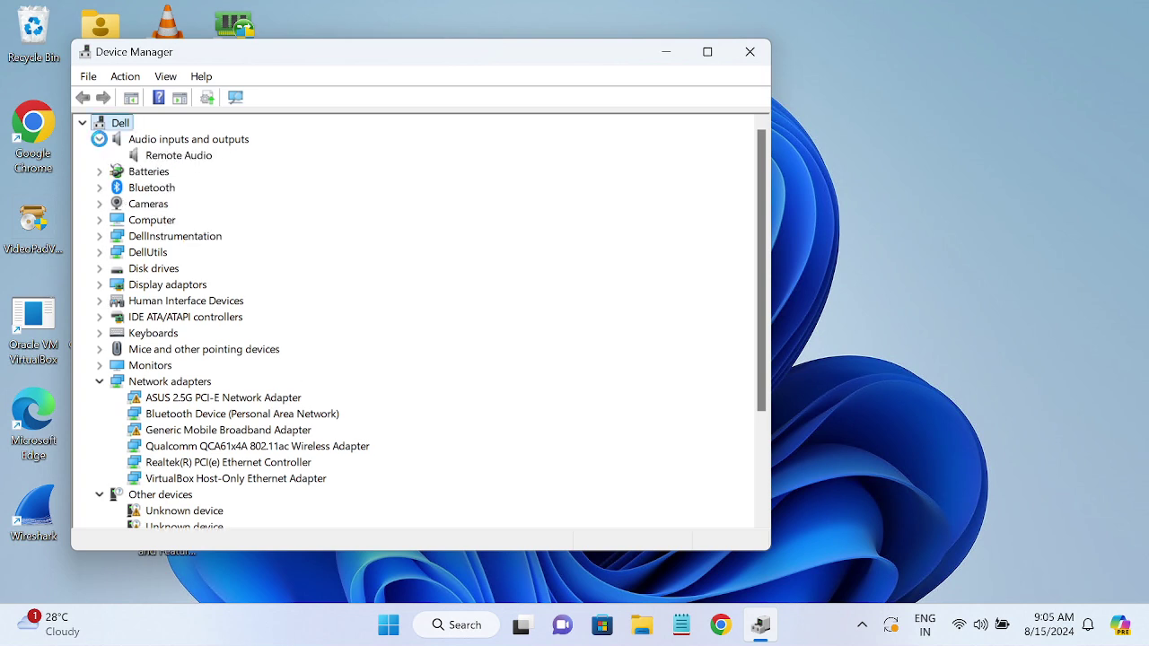
{"action": "left_click", "coordinate": [167, 158]}
{"action": "right_click", "coordinate": [165, 160]}
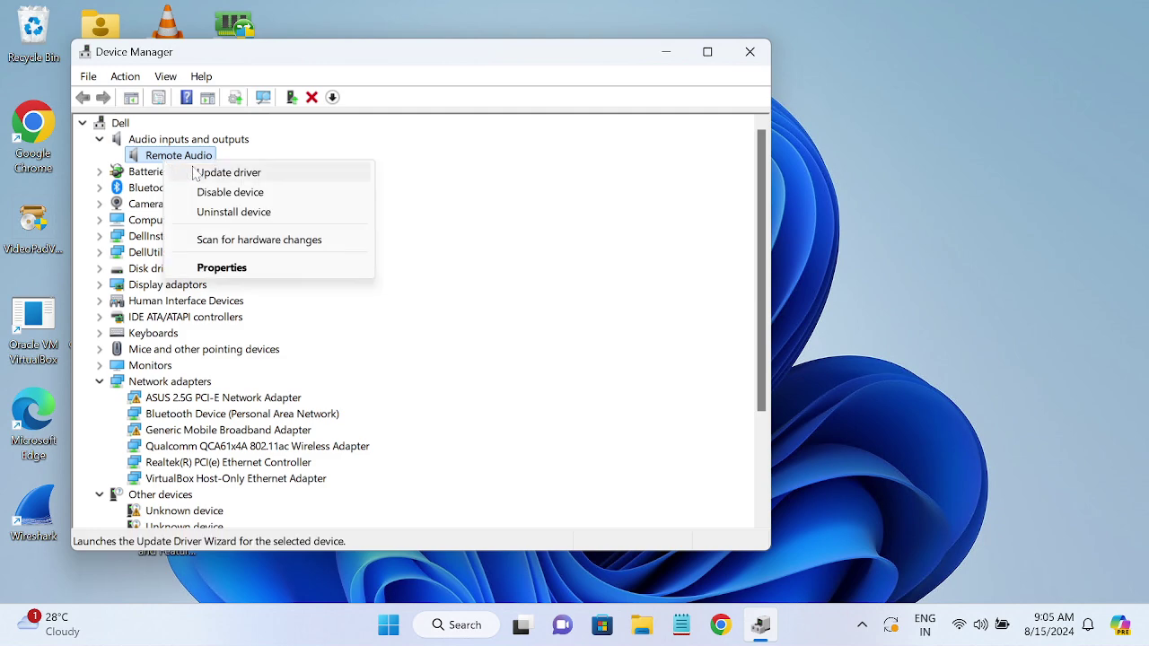
{"action": "left_click", "coordinate": [202, 171]}
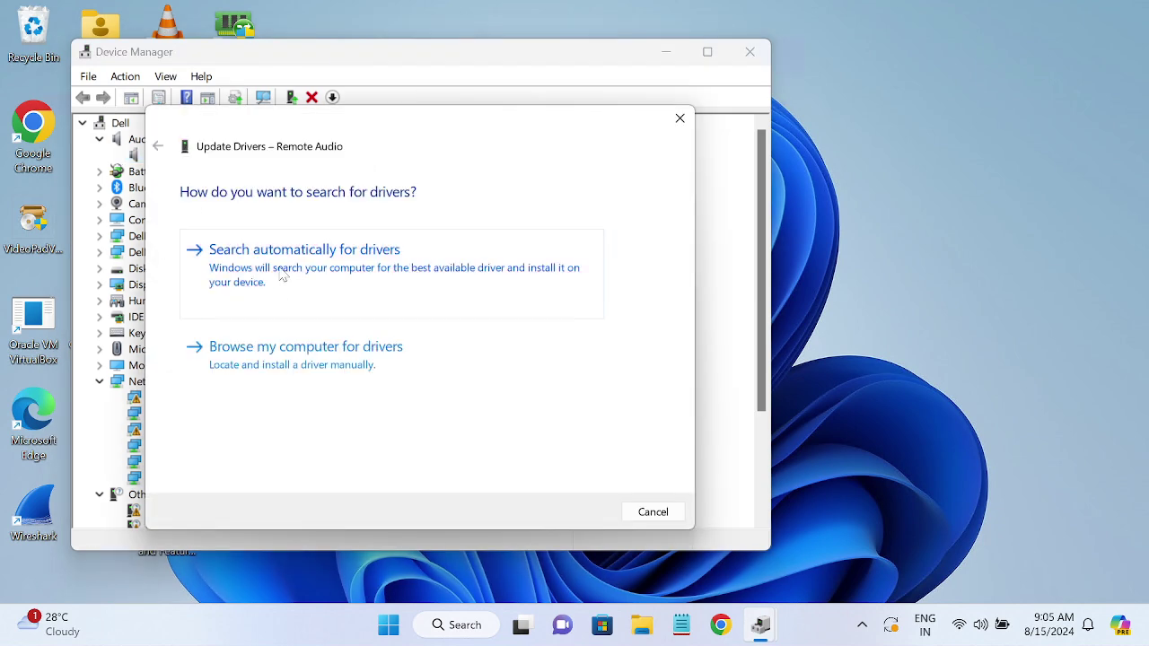
{"action": "left_click", "coordinate": [285, 271]}
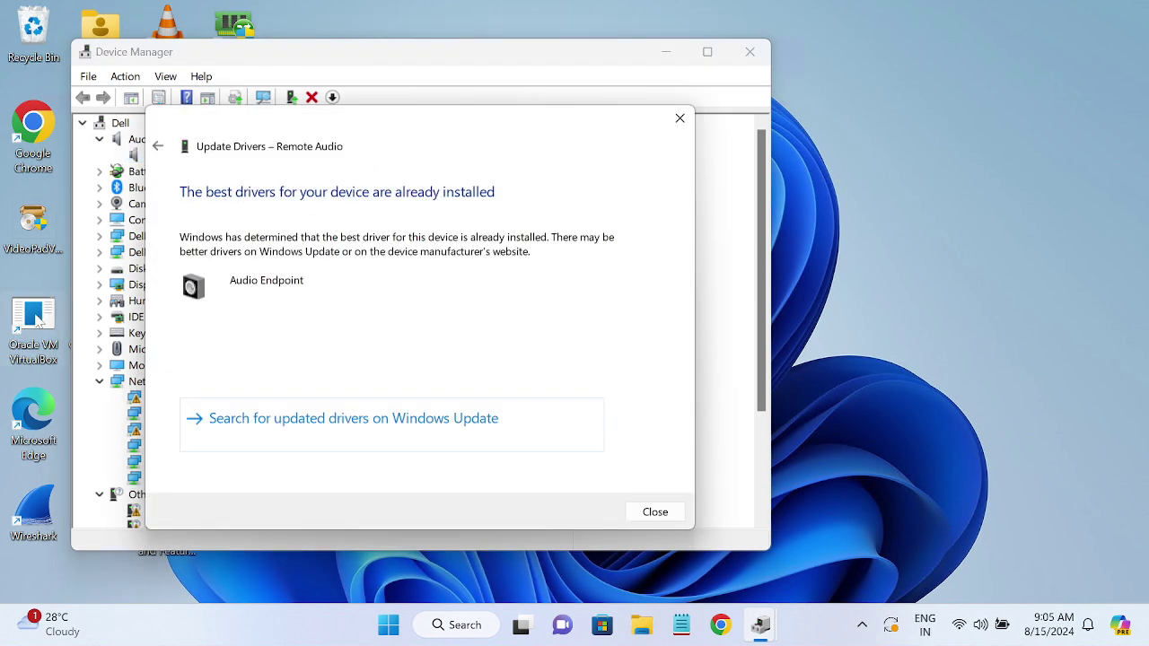
{"action": "left_click", "coordinate": [656, 511]}
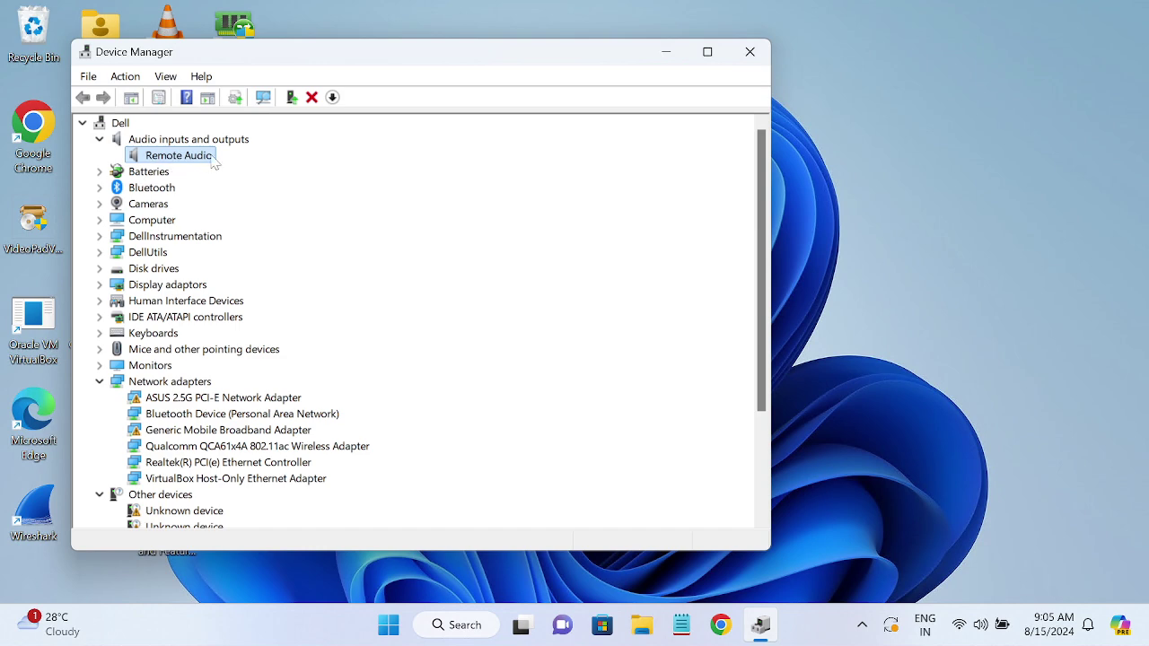
Step: Search automatically for a Realtek Audio driver under Sound, video and game controllers, then close the result
{"action": "scroll", "coordinate": [168, 435], "scroll_direction": "down", "scroll_amount": 3}
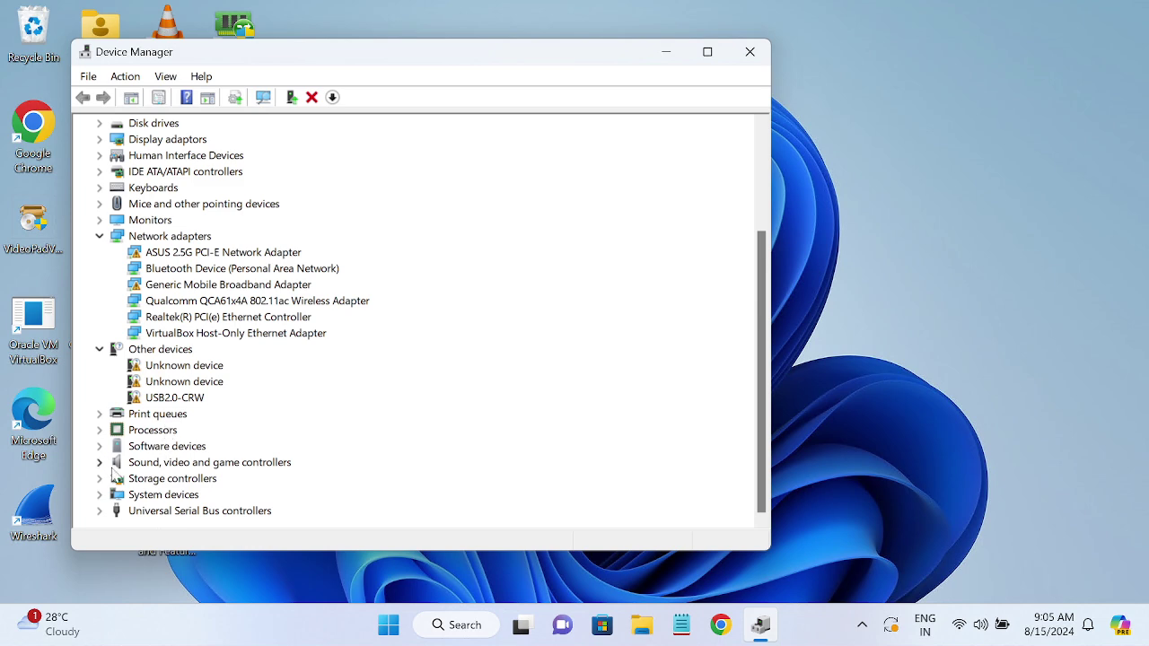
{"action": "left_click", "coordinate": [100, 462]}
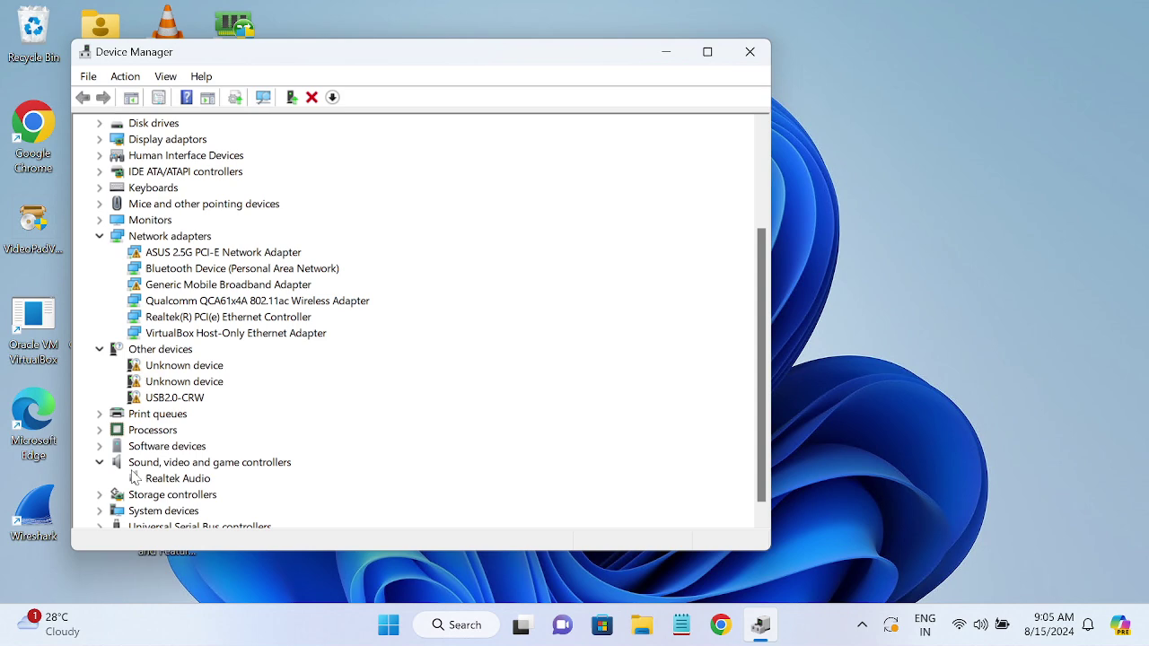
{"action": "left_click", "coordinate": [185, 480]}
{"action": "right_click", "coordinate": [184, 486]}
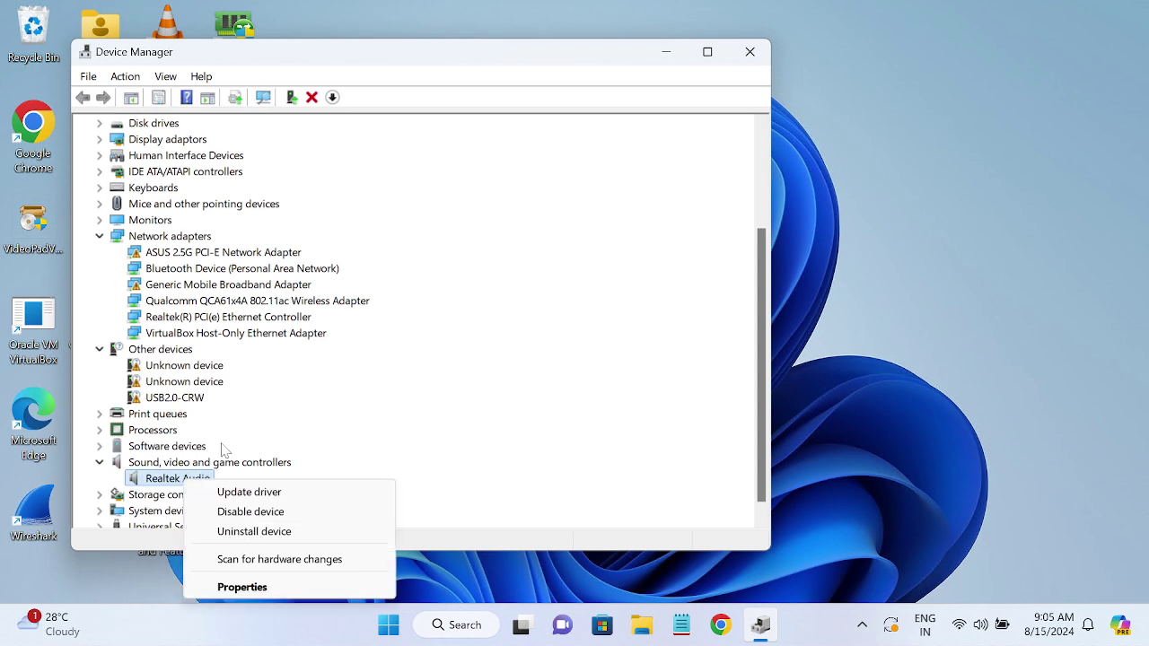
{"action": "left_click", "coordinate": [247, 493]}
{"action": "left_click", "coordinate": [364, 284]}
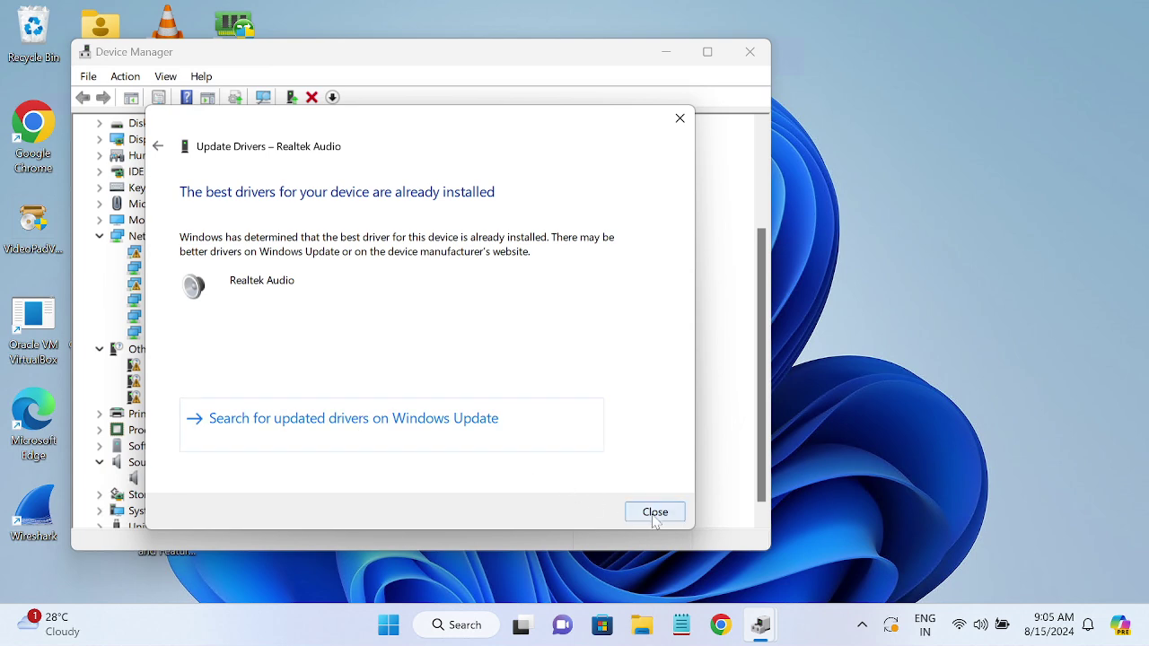
{"action": "left_click", "coordinate": [655, 512]}
{"action": "scroll", "coordinate": [182, 196], "scroll_direction": "up", "scroll_amount": 3}
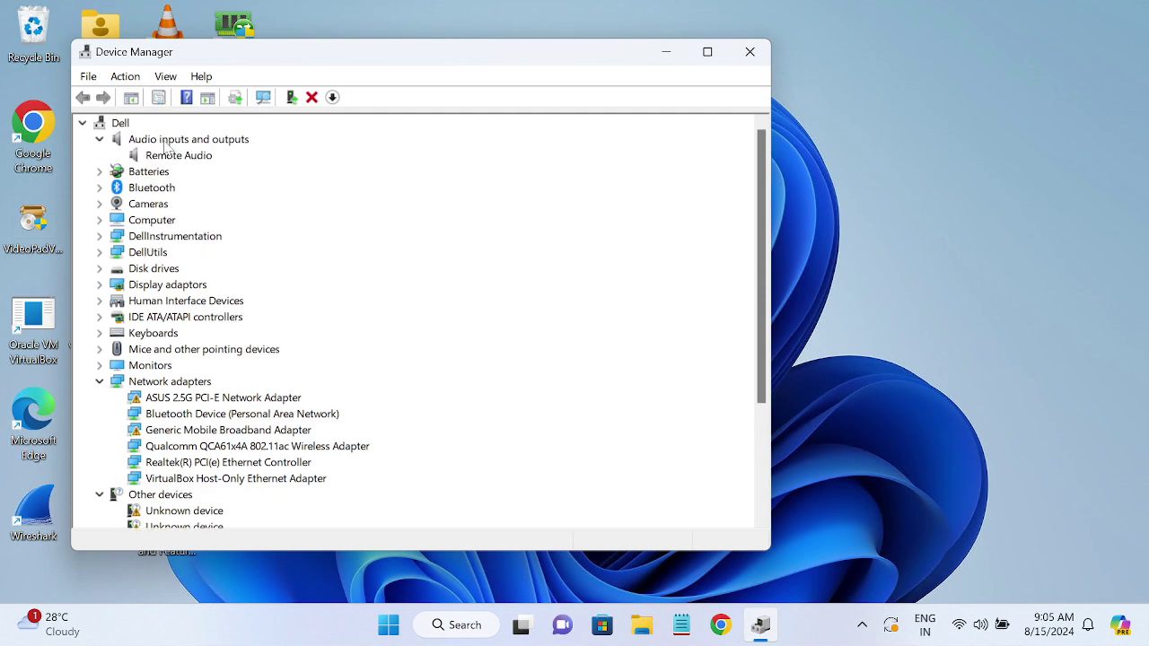
Step: View Realtek Audio's compatible drivers via Browse my computer > Let me pick, then cancel without installing
{"action": "left_click", "coordinate": [165, 144]}
{"action": "scroll", "coordinate": [183, 306], "scroll_direction": "down", "scroll_amount": 4}
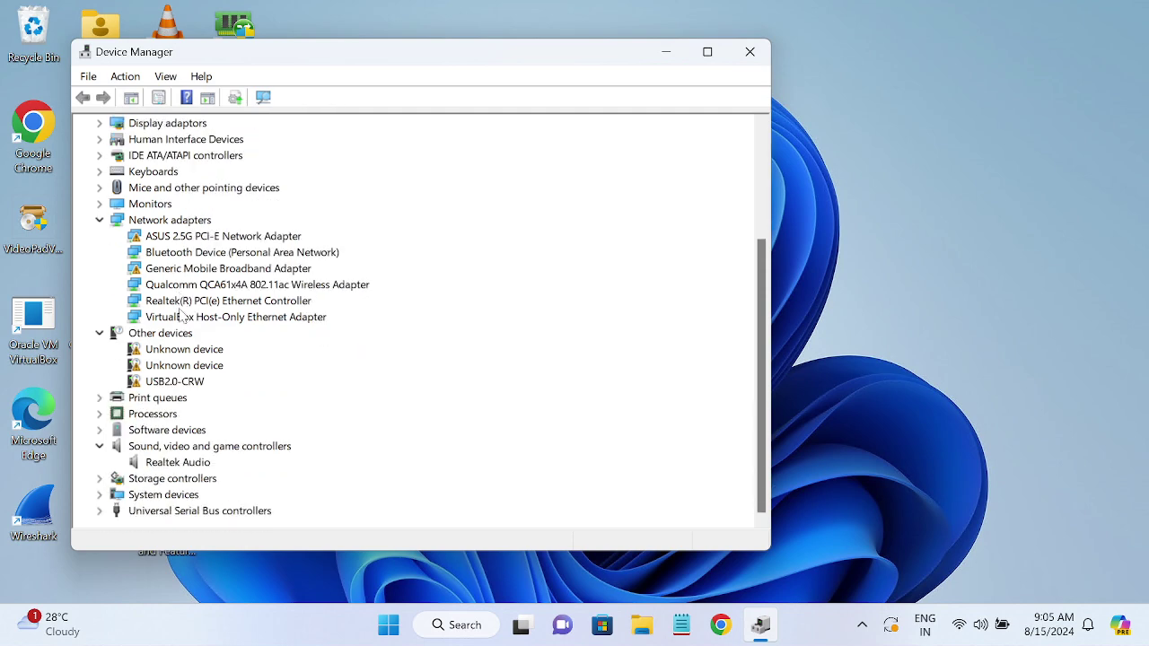
{"action": "left_click", "coordinate": [174, 449]}
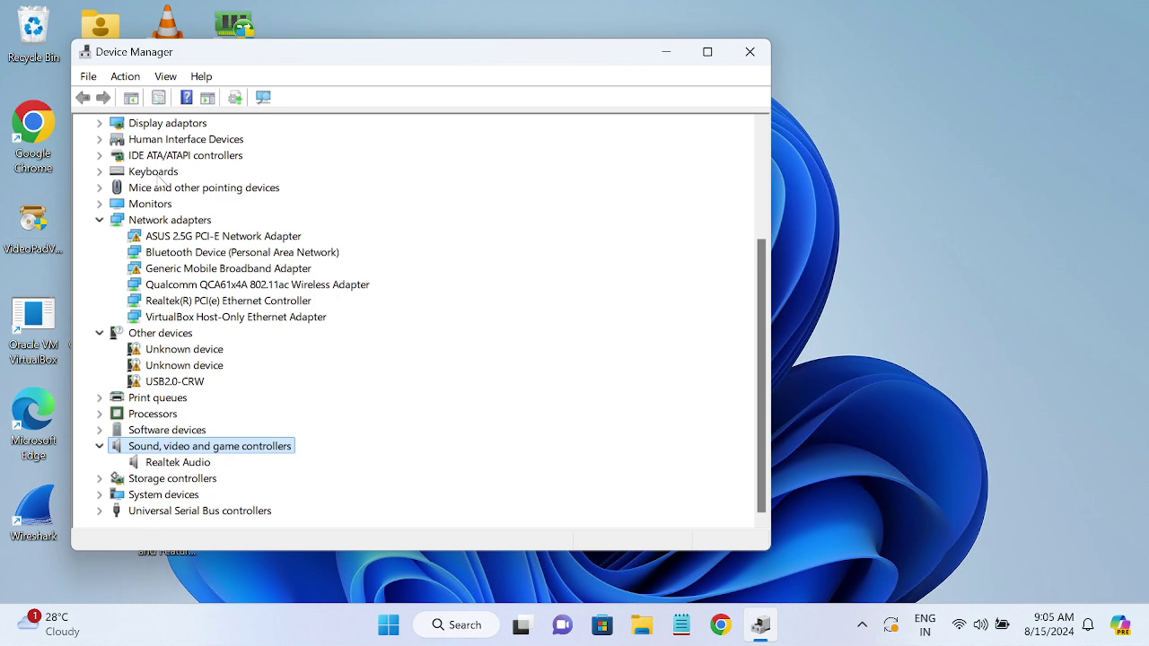
{"action": "left_click", "coordinate": [178, 462]}
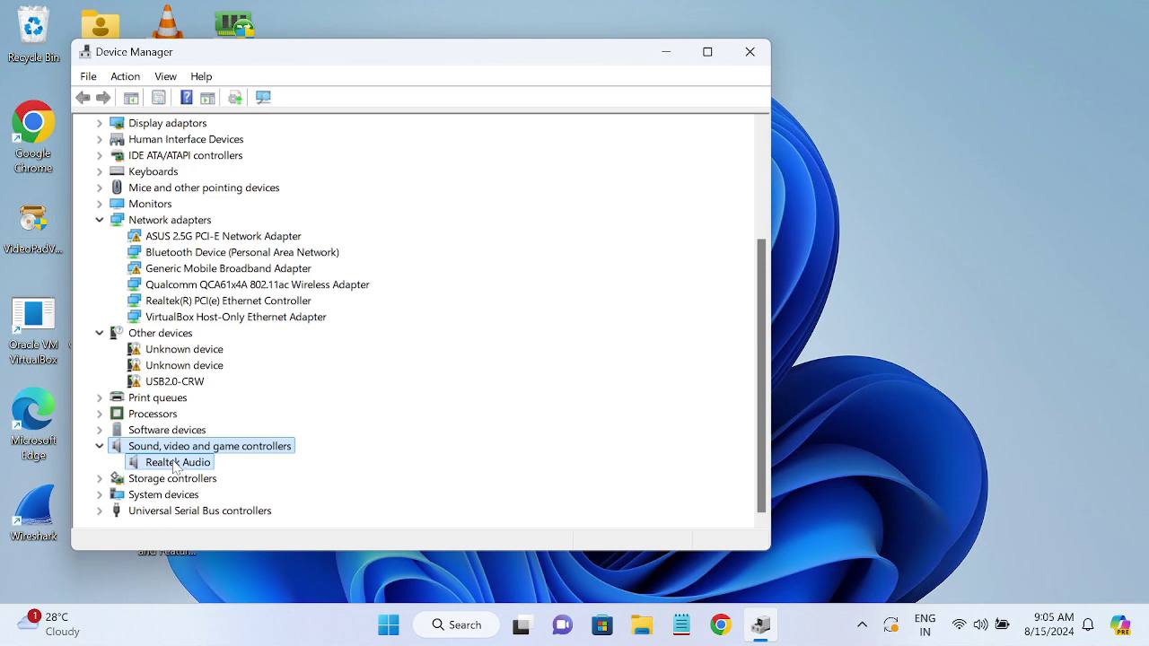
{"action": "scroll", "coordinate": [175, 253], "scroll_direction": "up", "scroll_amount": 4}
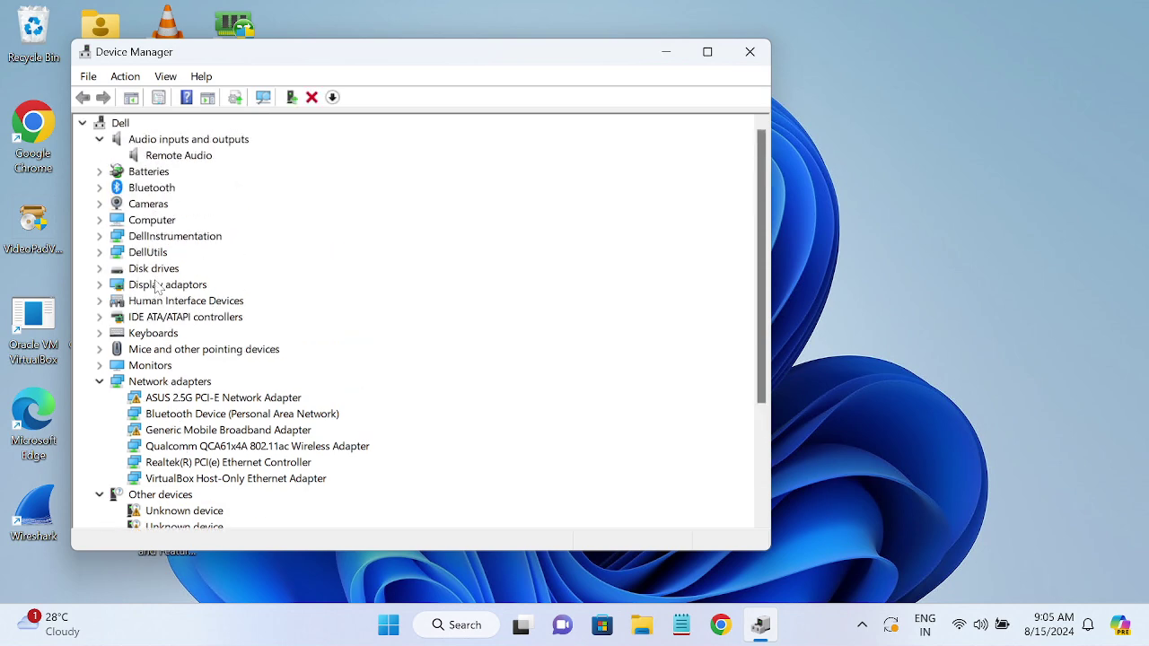
{"action": "scroll", "coordinate": [159, 296], "scroll_direction": "down", "scroll_amount": 3}
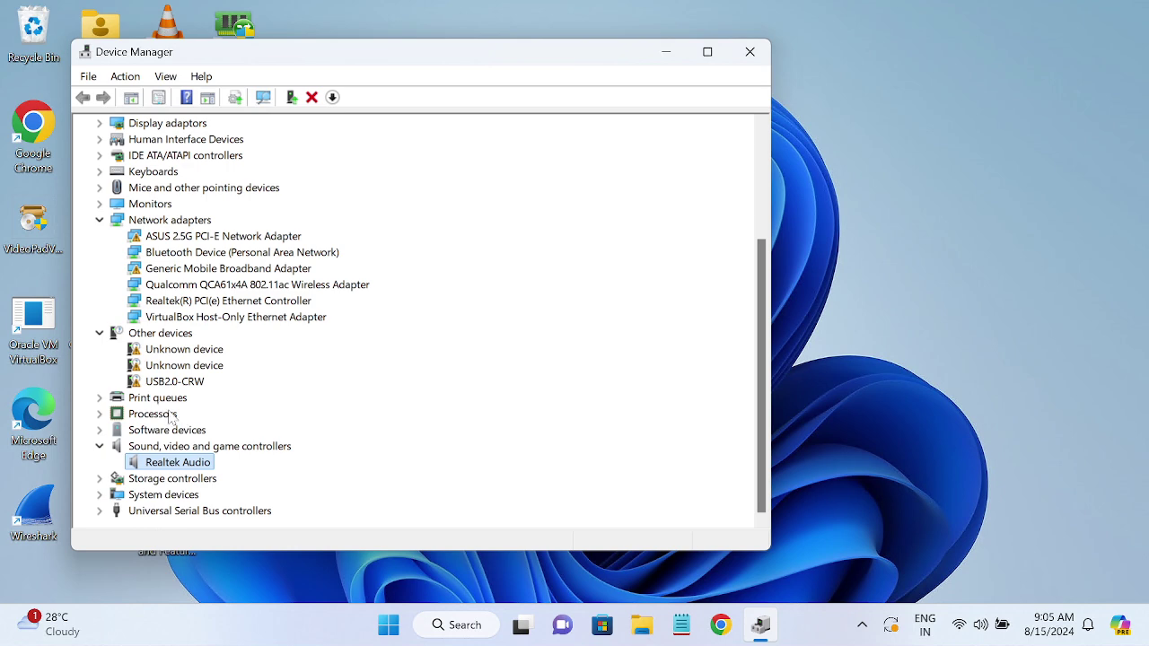
{"action": "right_click", "coordinate": [178, 461]}
{"action": "left_click", "coordinate": [224, 473]}
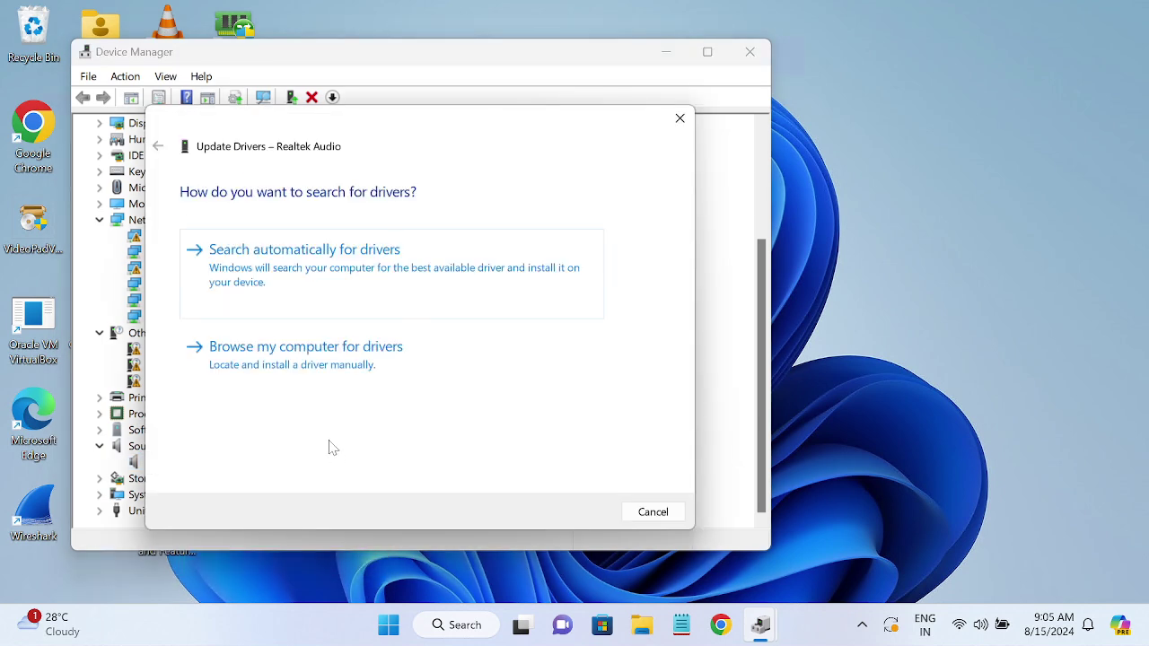
{"action": "left_click", "coordinate": [299, 362]}
{"action": "left_click", "coordinate": [218, 390]}
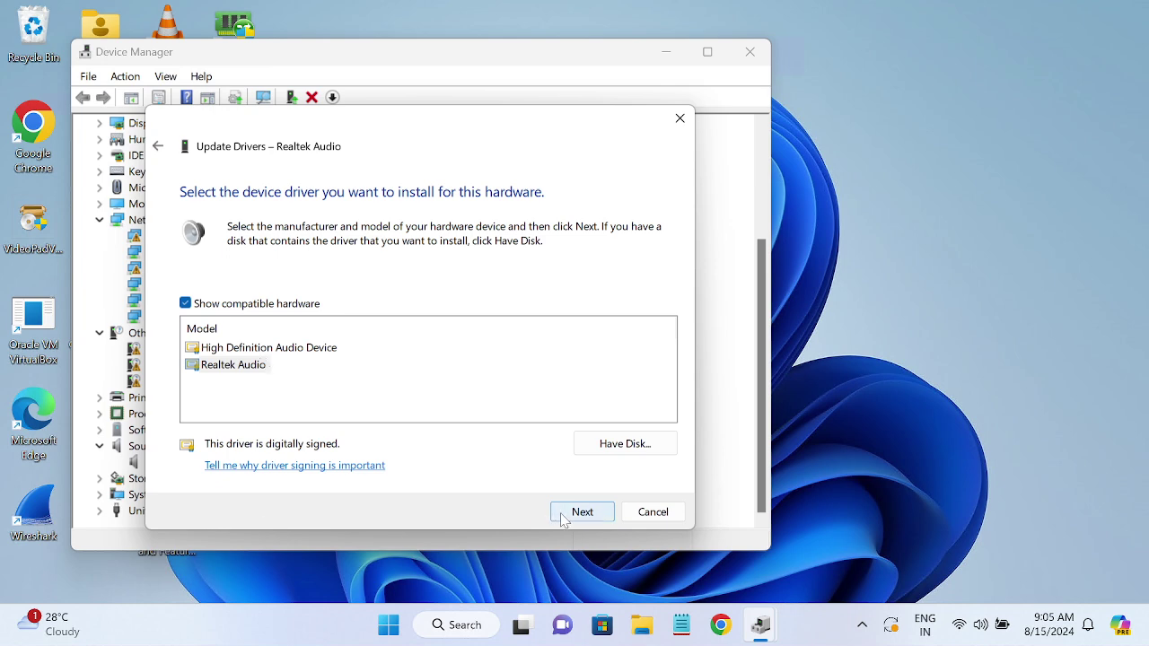
{"action": "left_click", "coordinate": [680, 122]}
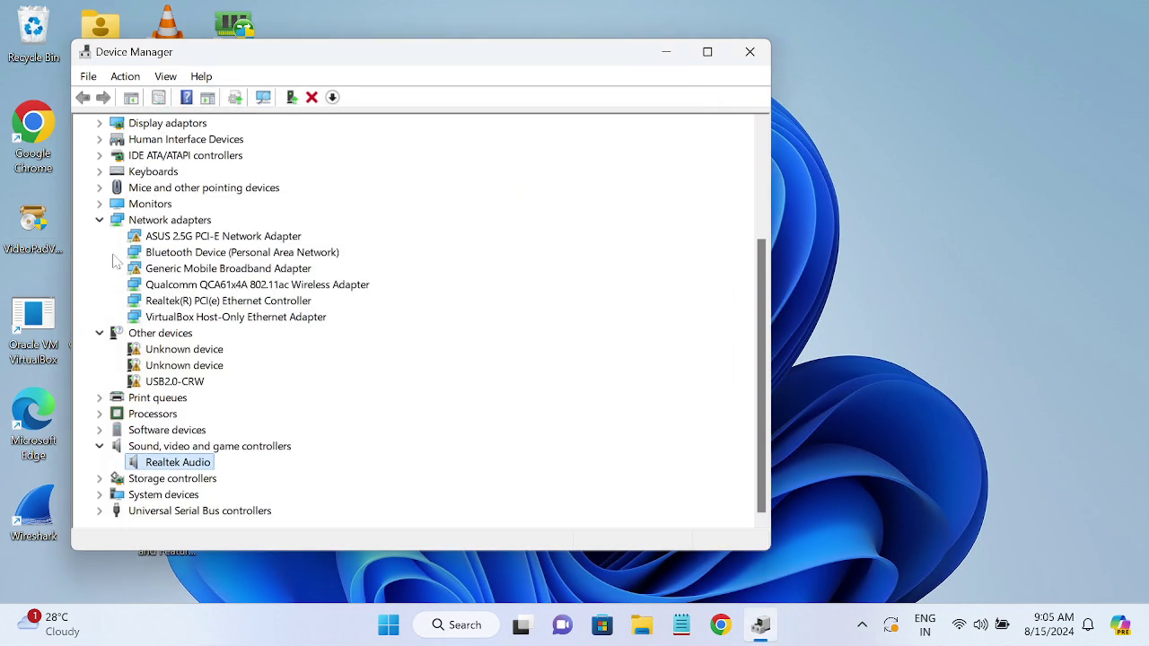
Step: Close Device Manager, launch Chrome and search Google for 'dell driver'
{"action": "left_click", "coordinate": [750, 60]}
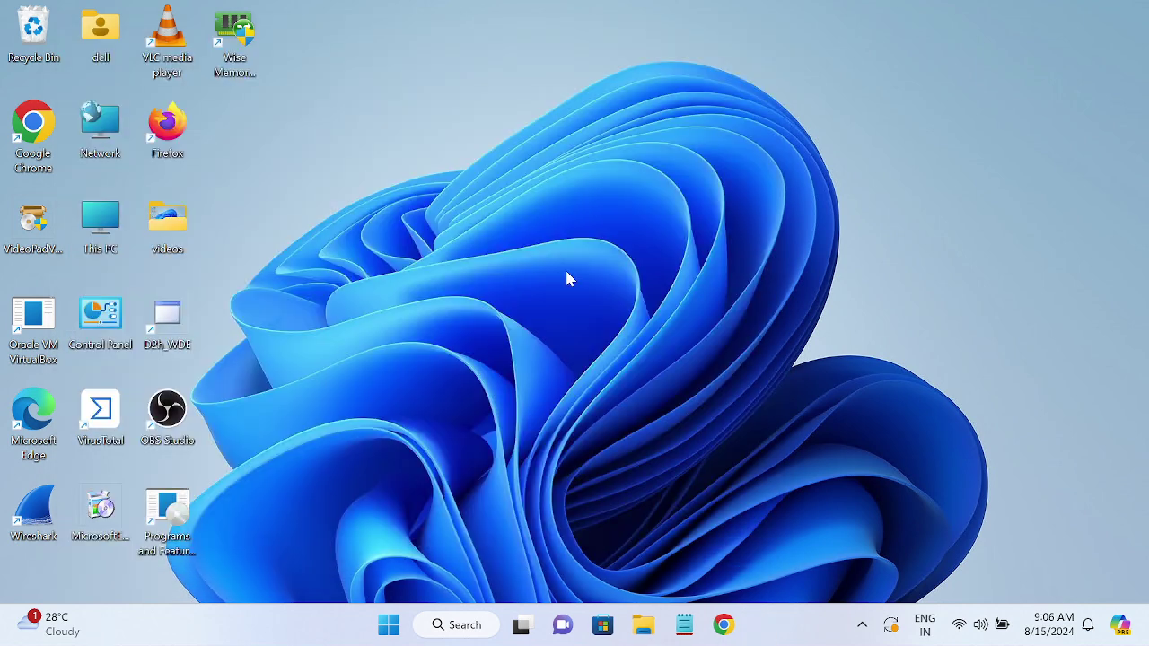
{"action": "double_click", "coordinate": [45, 157]}
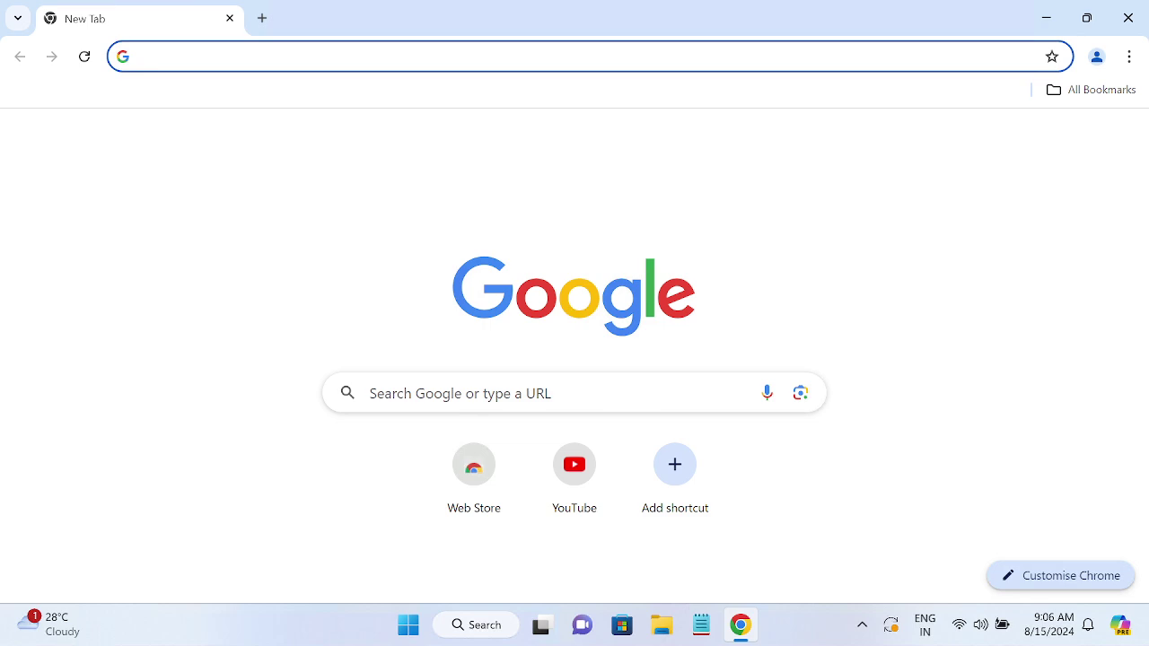
{"action": "left_click", "coordinate": [155, 55]}
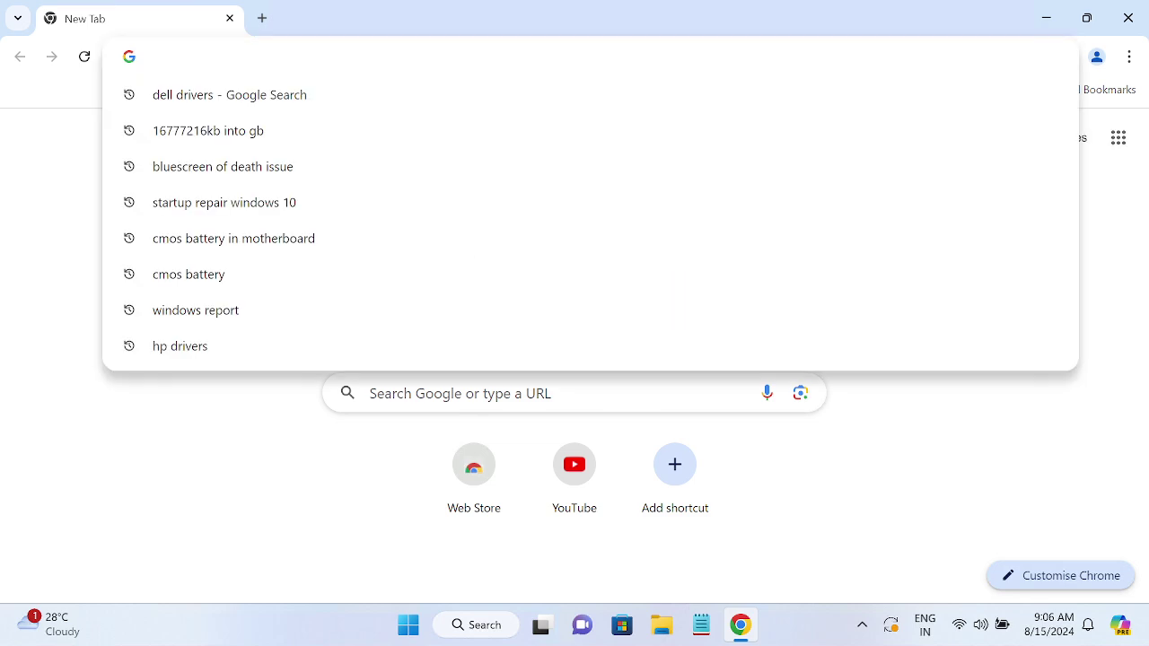
{"action": "type", "text": "dell driver"}
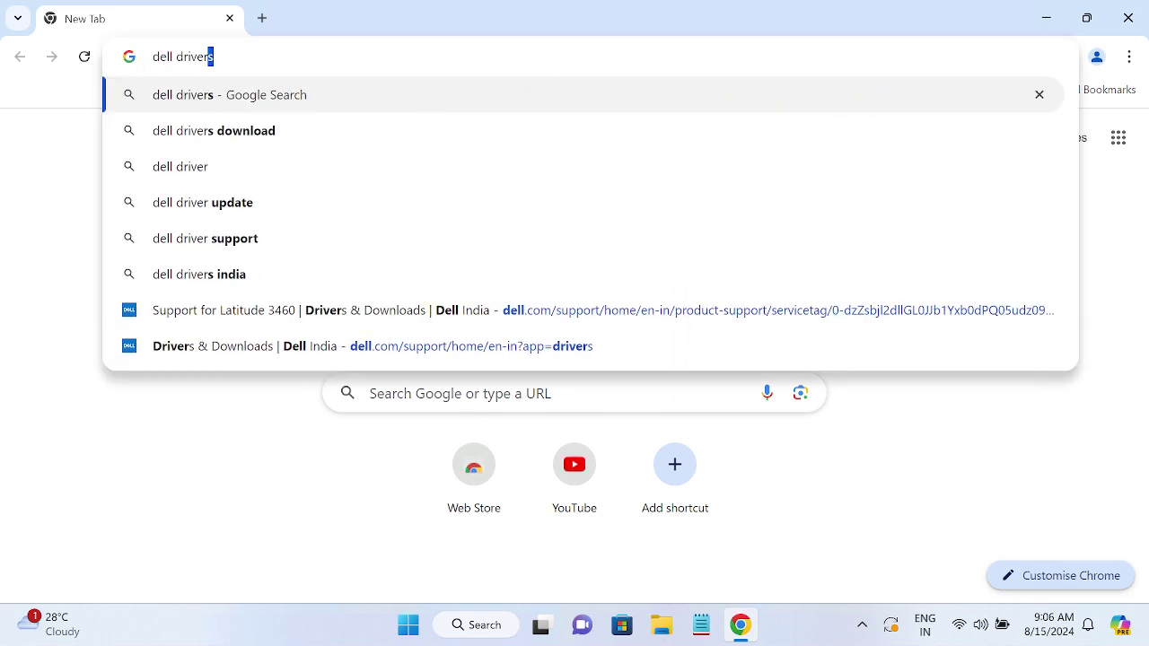
{"action": "key", "text": "Return"}
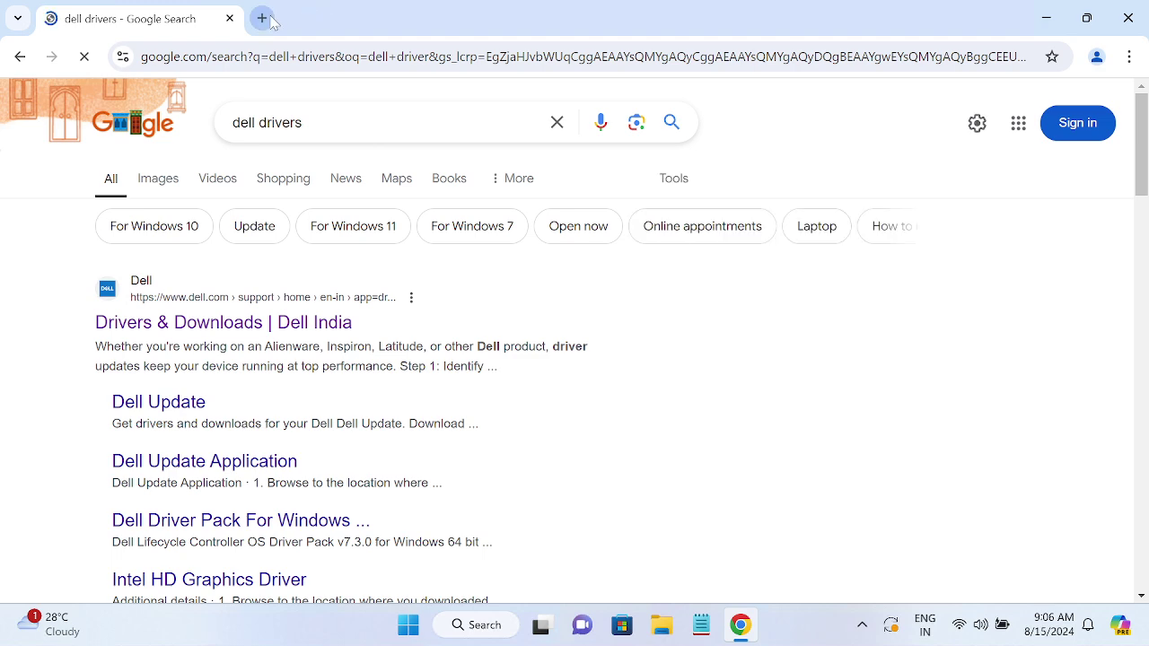
Step: Search 'lenovo' in a new tab, open Lenovo Support, and open the Dell India Drivers & Downloads result
{"action": "left_click", "coordinate": [262, 18]}
{"action": "type", "text": "lenovo"}
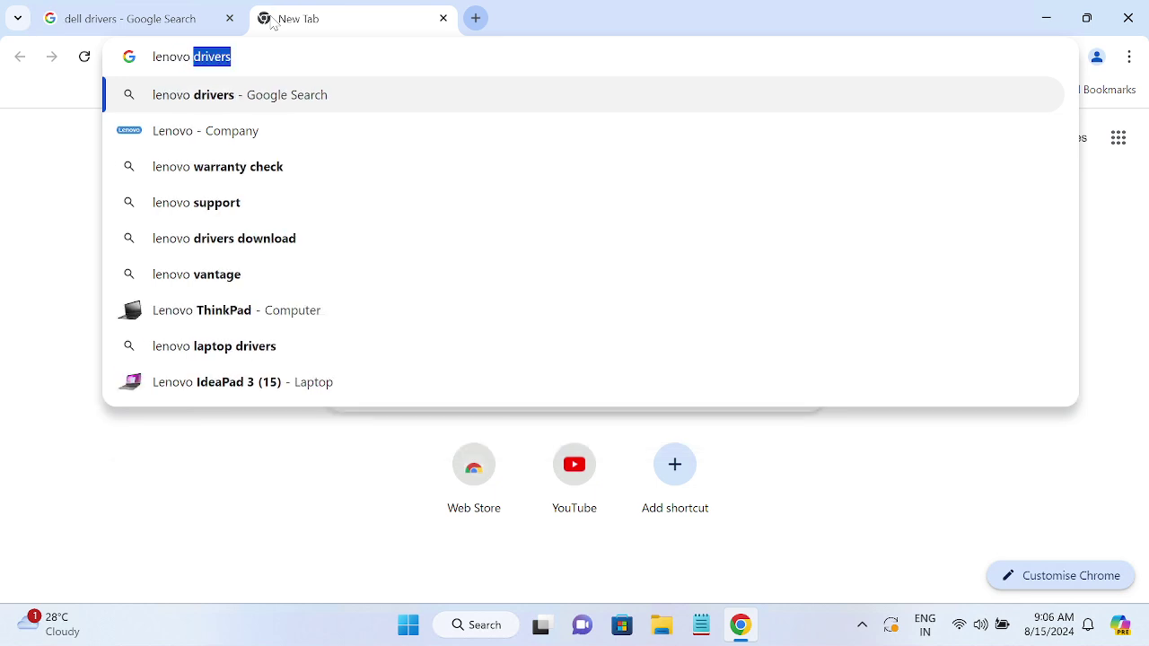
{"action": "key", "text": "Return"}
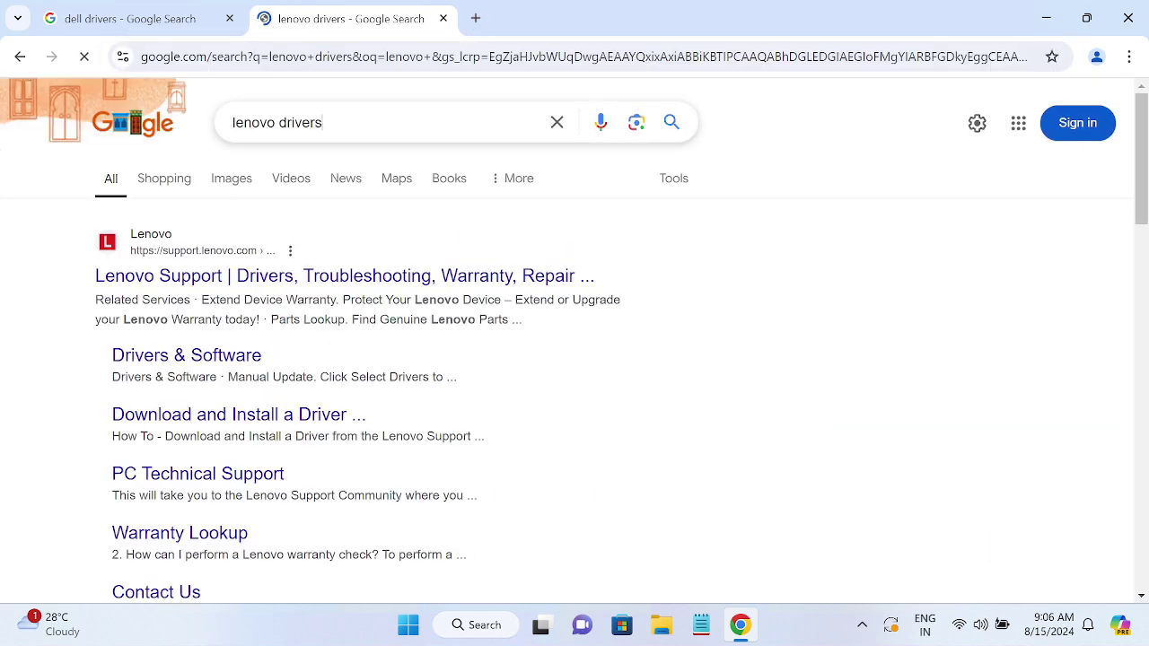
{"action": "left_click", "coordinate": [231, 134]}
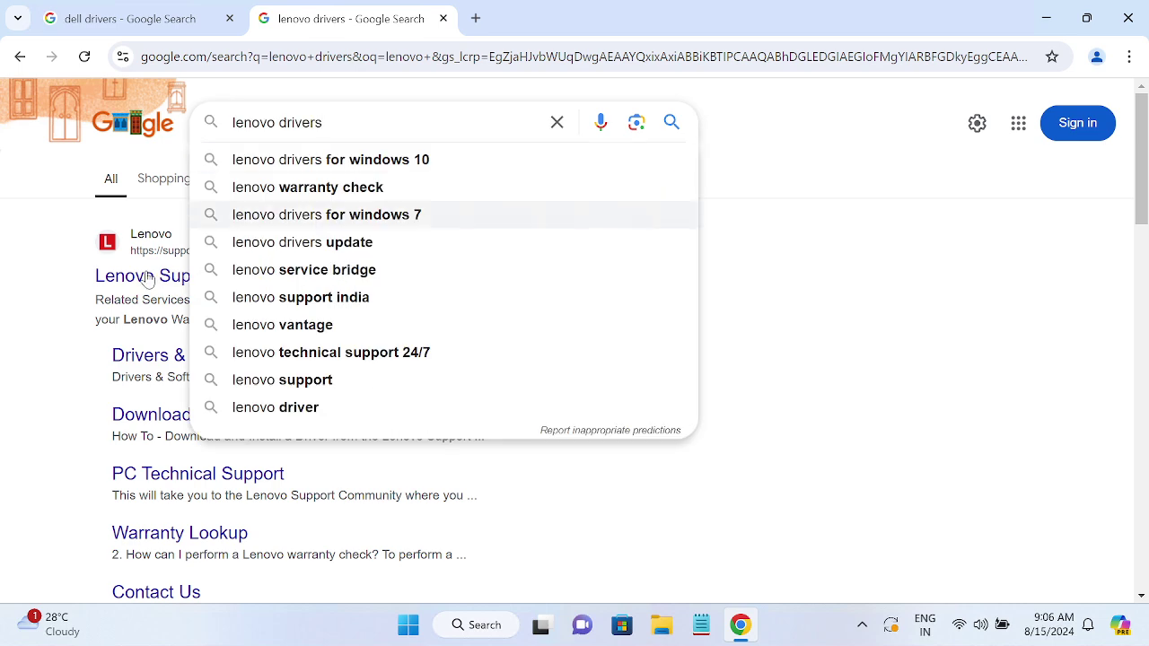
{"action": "left_click", "coordinate": [141, 243]}
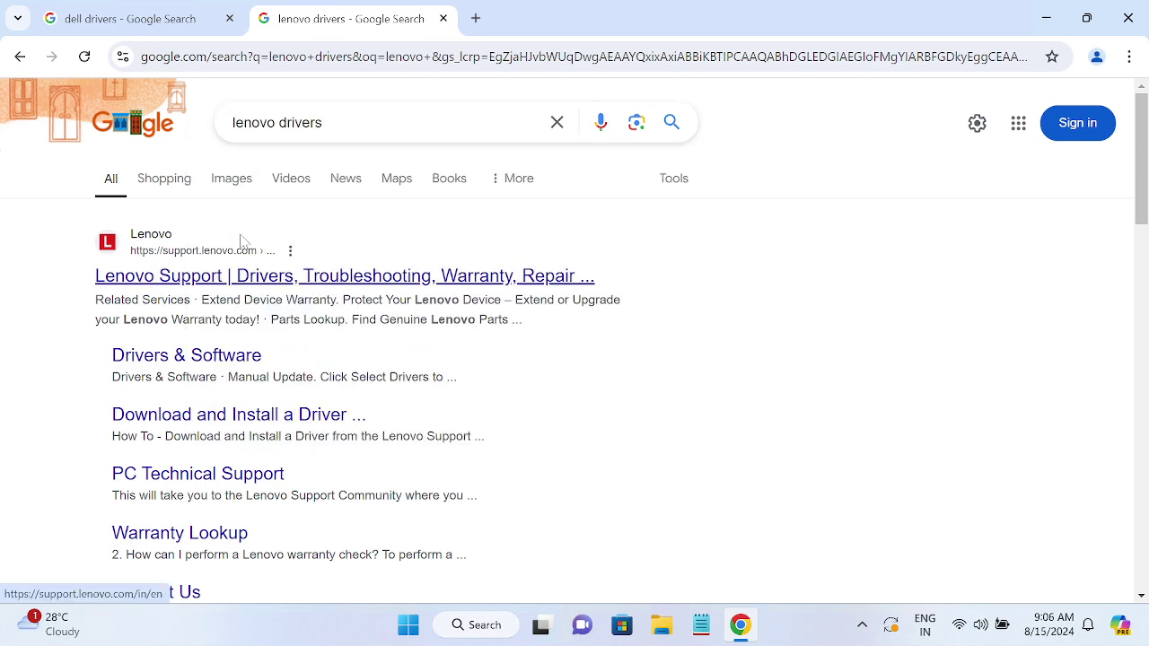
{"action": "key", "text": "ctrl+shift+Tab"}
{"action": "left_click", "coordinate": [212, 323]}
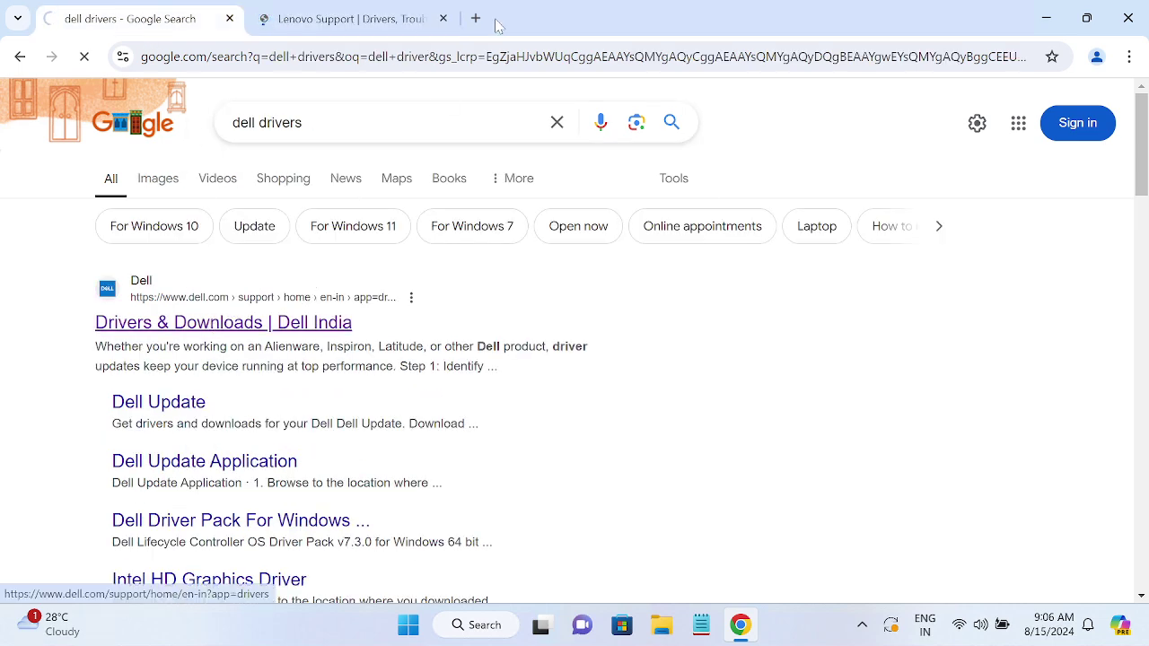
Step: Search 'hp driver' in a third tab and open HP's official drivers and software site
{"action": "left_click", "coordinate": [476, 18]}
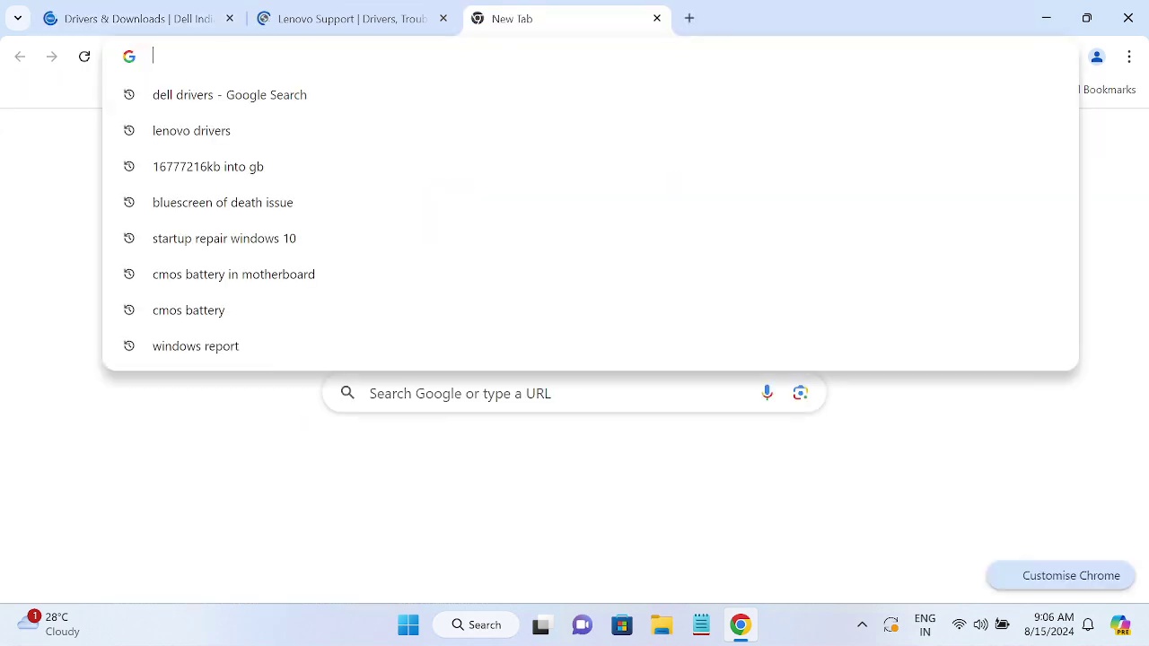
{"action": "type", "text": "hp driver"}
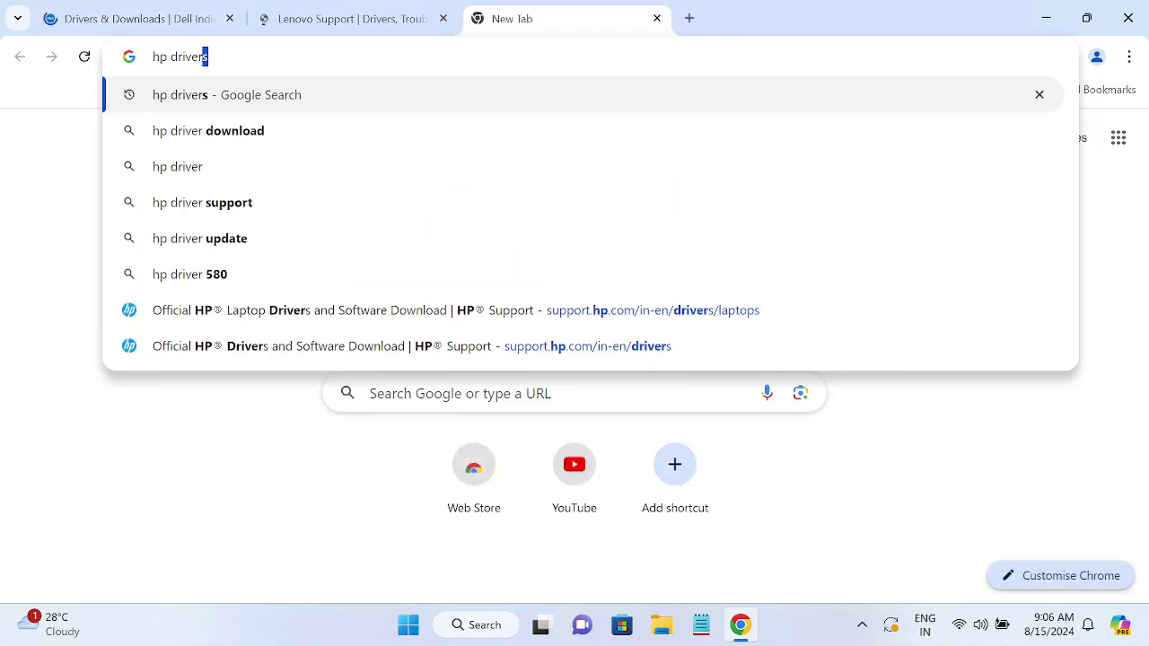
{"action": "key", "text": "Return"}
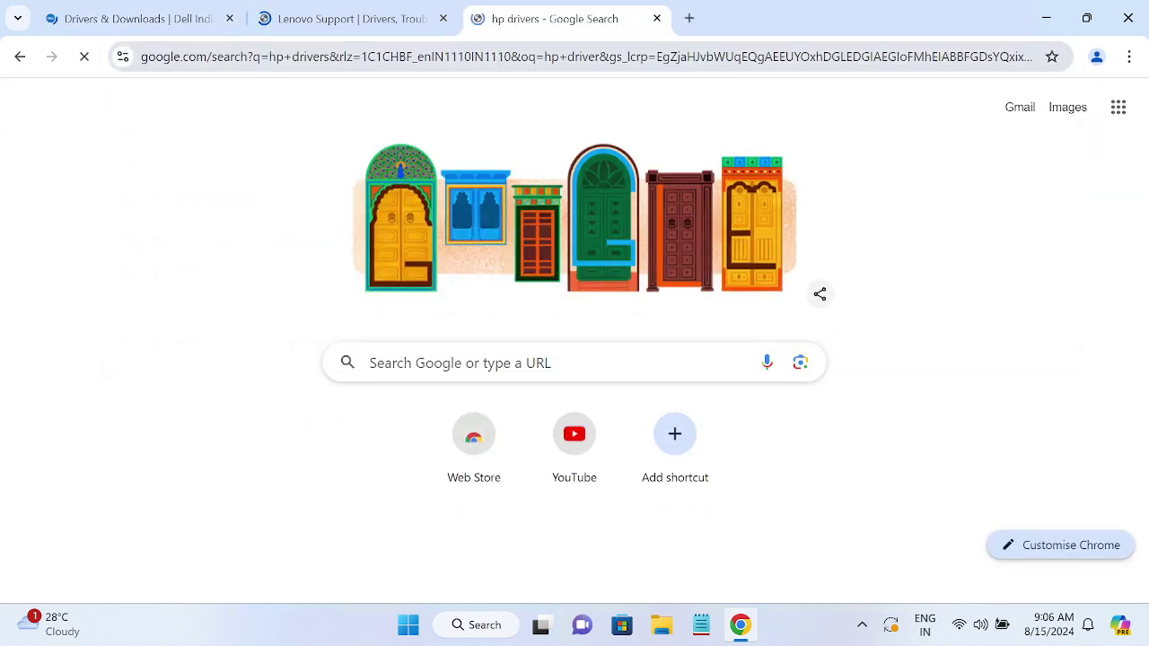
{"action": "left_click", "coordinate": [270, 231]}
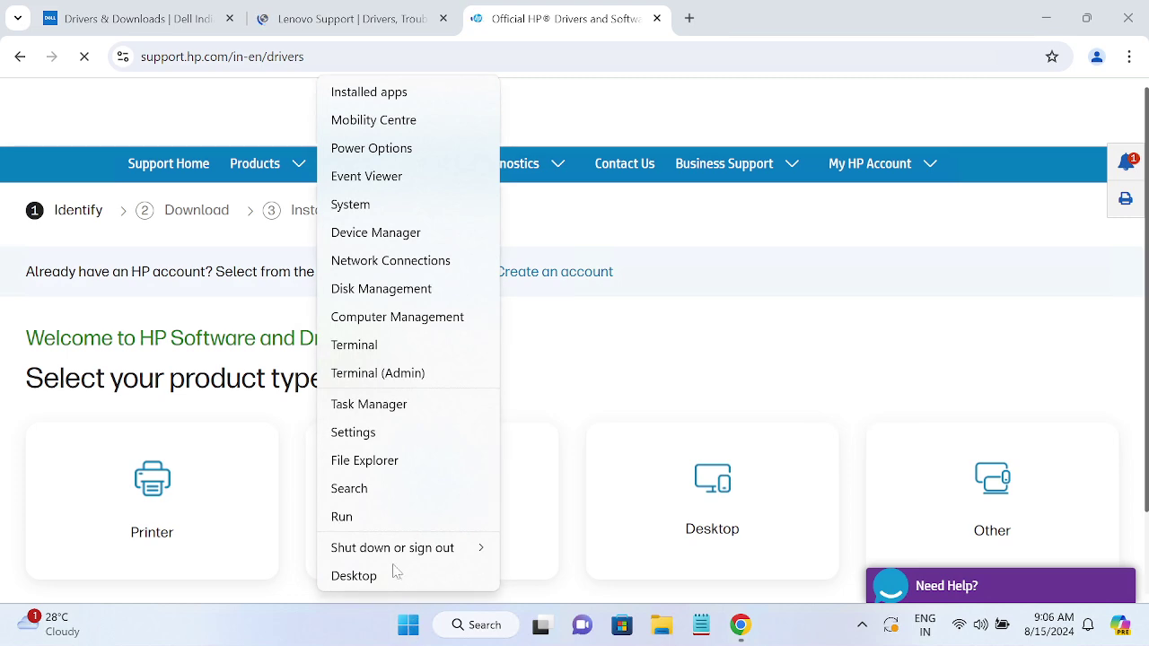
Step: Launch Command Prompt with 'cmd' from Run and from Search, then minimize it
{"action": "left_click", "coordinate": [377, 519]}
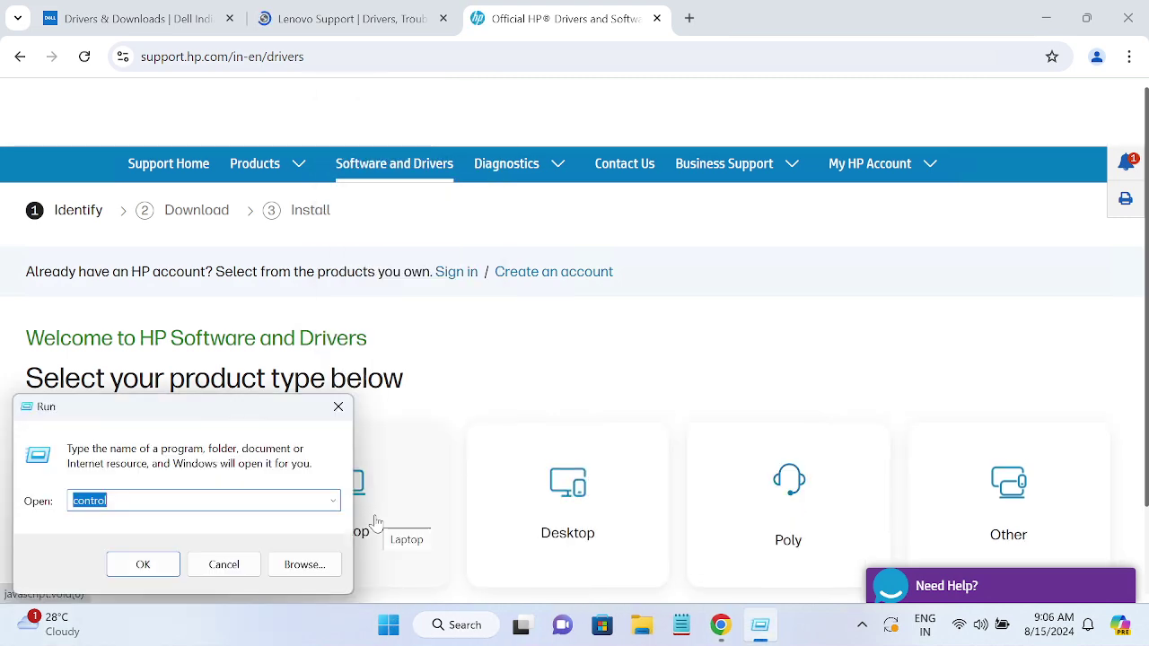
{"action": "type", "text": "cmd"}
{"action": "key", "text": "Return"}
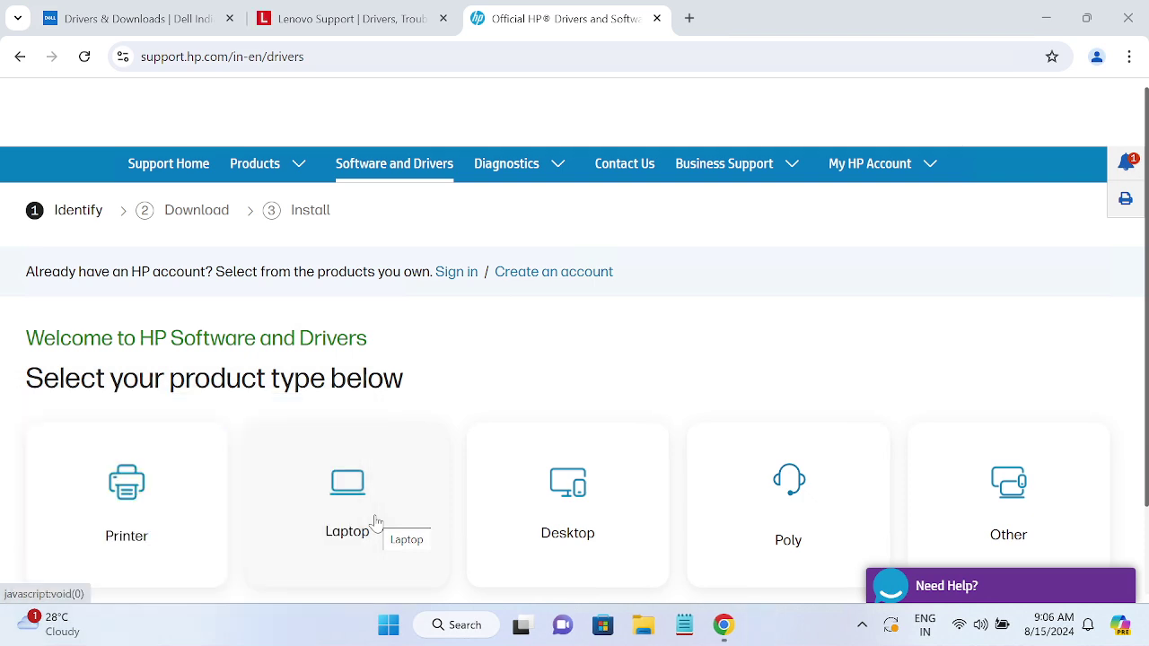
{"action": "left_click", "coordinate": [476, 626]}
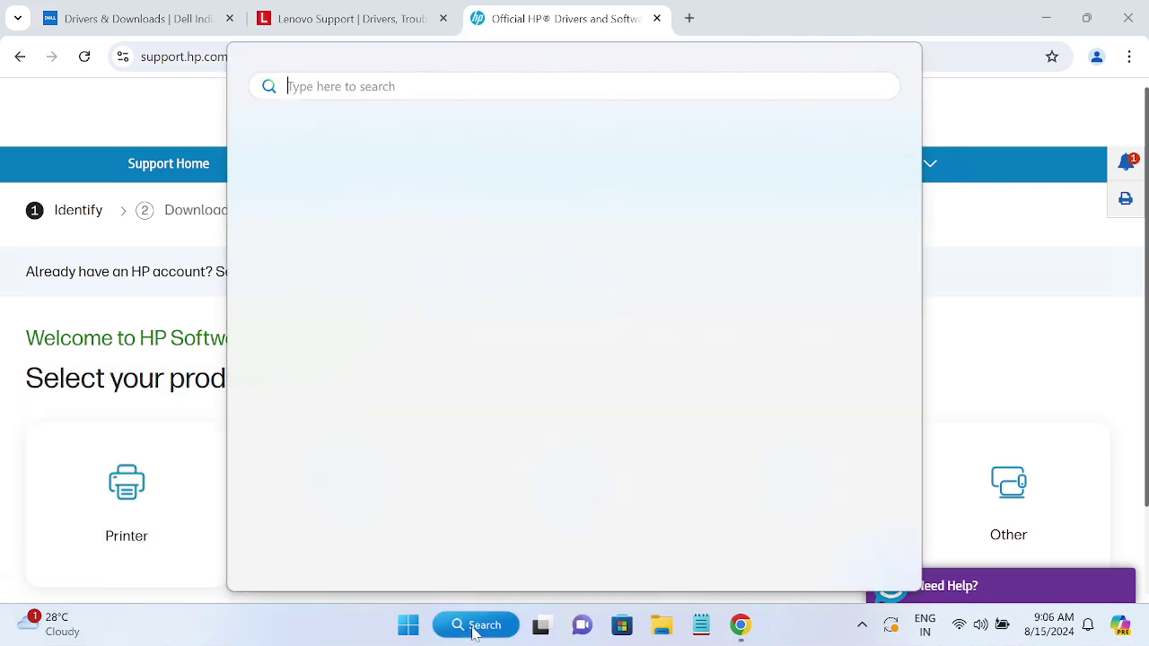
{"action": "type", "text": "cmd"}
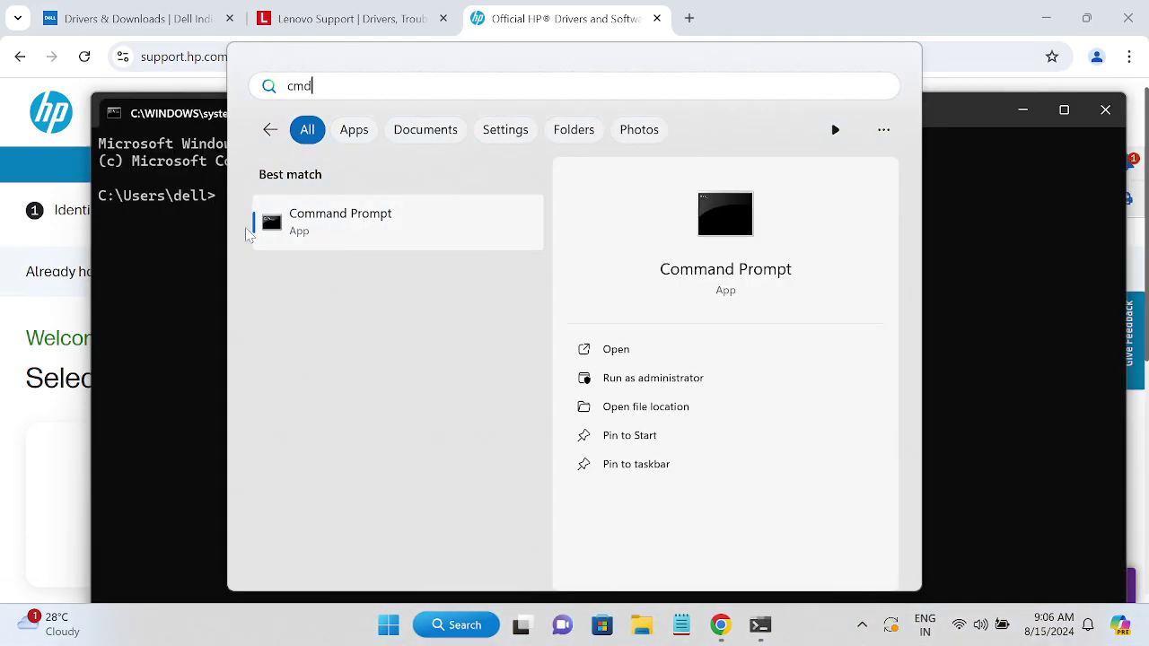
{"action": "left_click", "coordinate": [199, 240]}
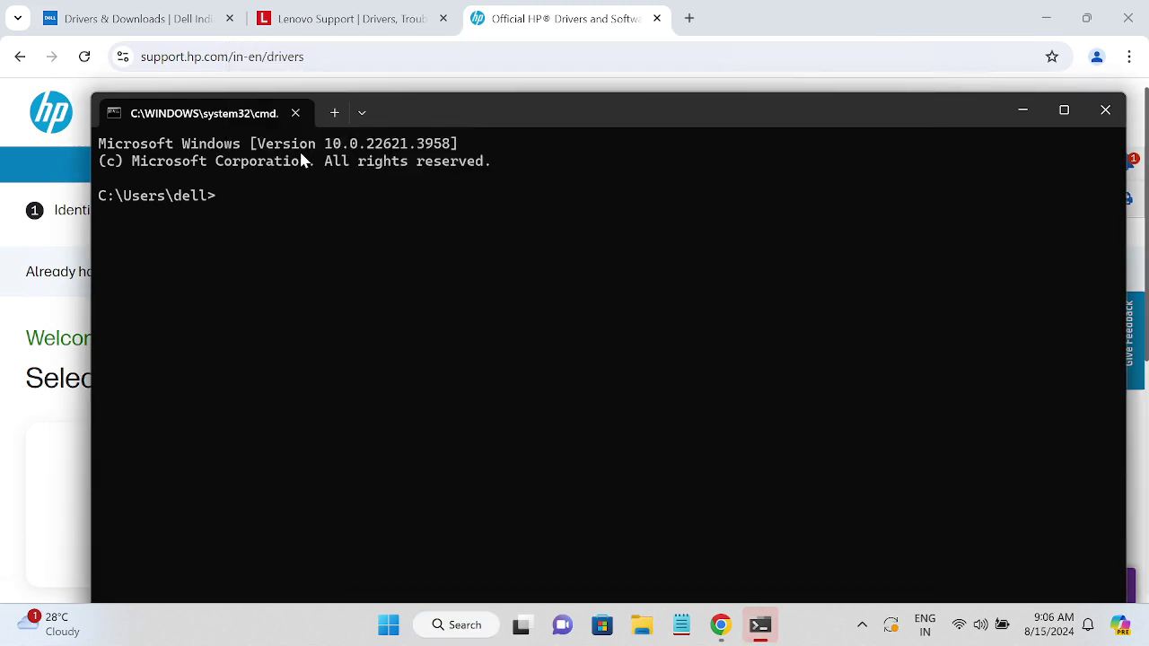
{"action": "left_click", "coordinate": [1023, 111]}
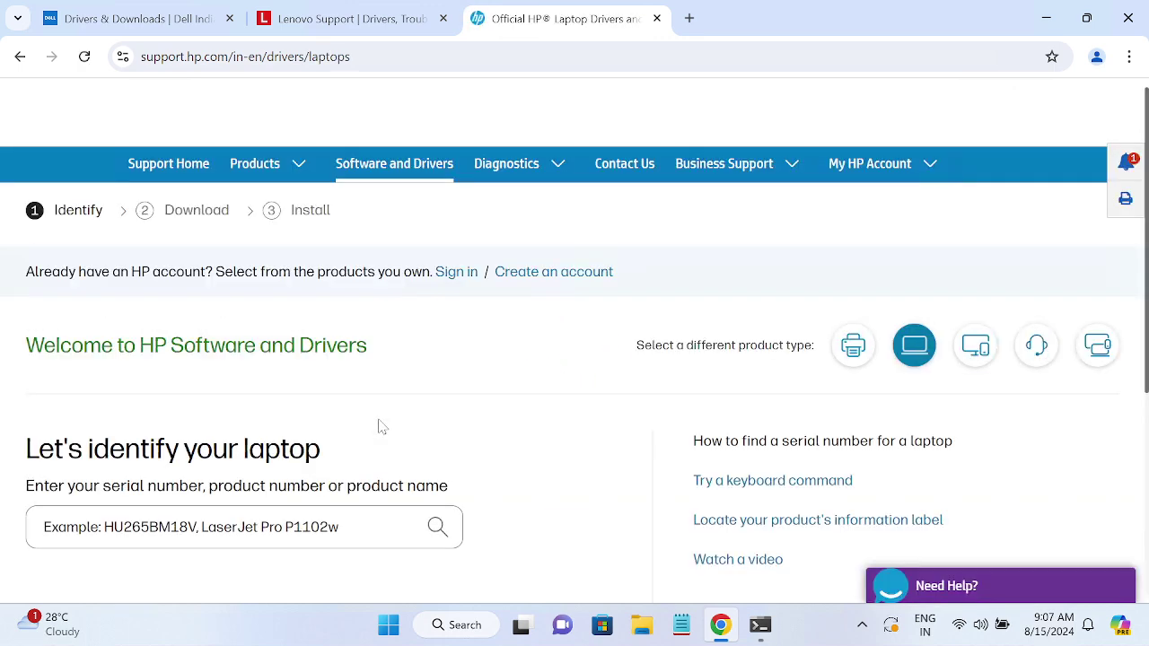
Step: Open HP's help showing where a laptop's product information label is located
{"action": "scroll", "coordinate": [382, 427], "scroll_direction": "down", "scroll_amount": 2}
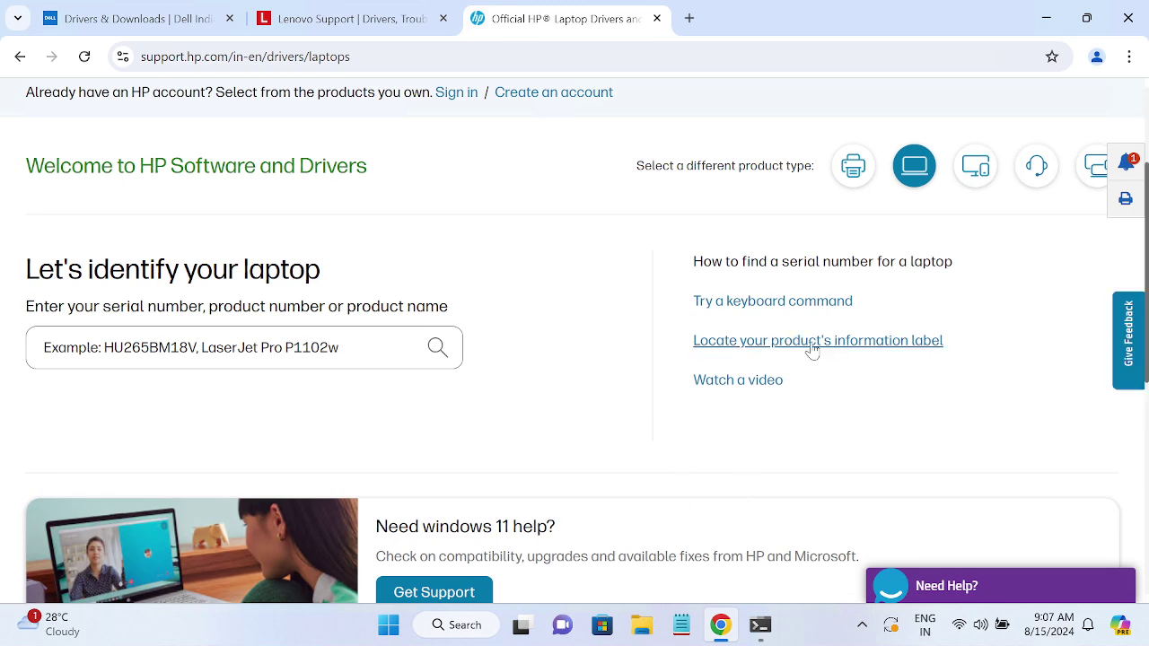
{"action": "left_click", "coordinate": [808, 346]}
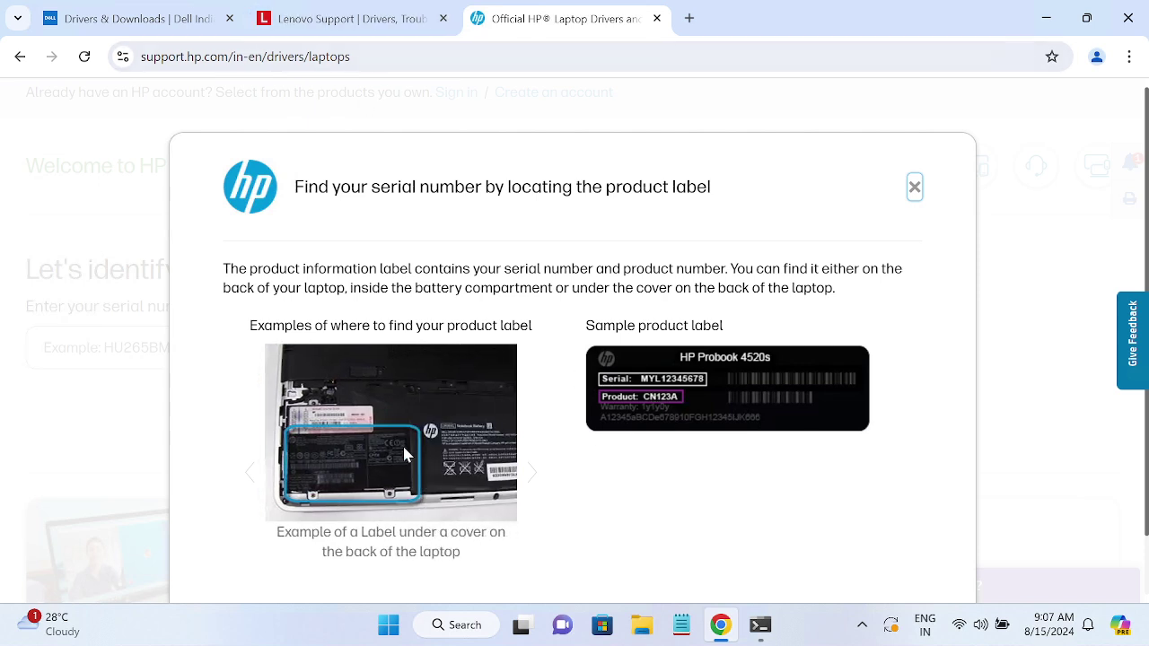
Step: Close the HP tab, run 'wmic bios get serialnumber', copy the serial, and minimize Command Prompt
{"action": "left_click", "coordinate": [657, 18]}
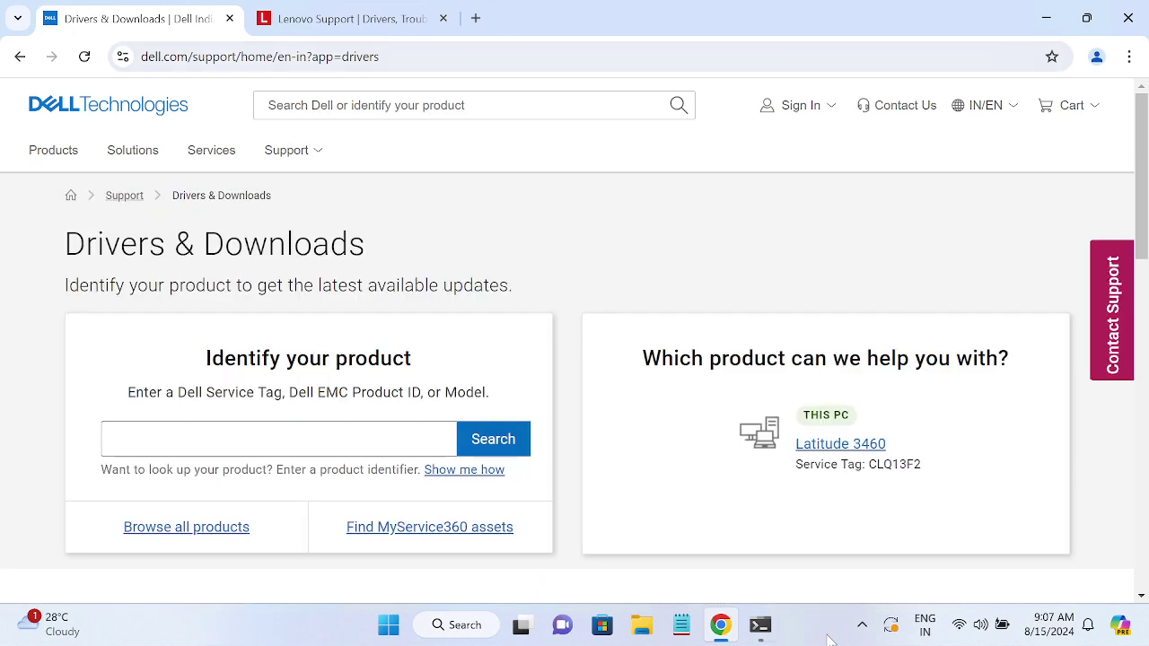
{"action": "left_click", "coordinate": [765, 628]}
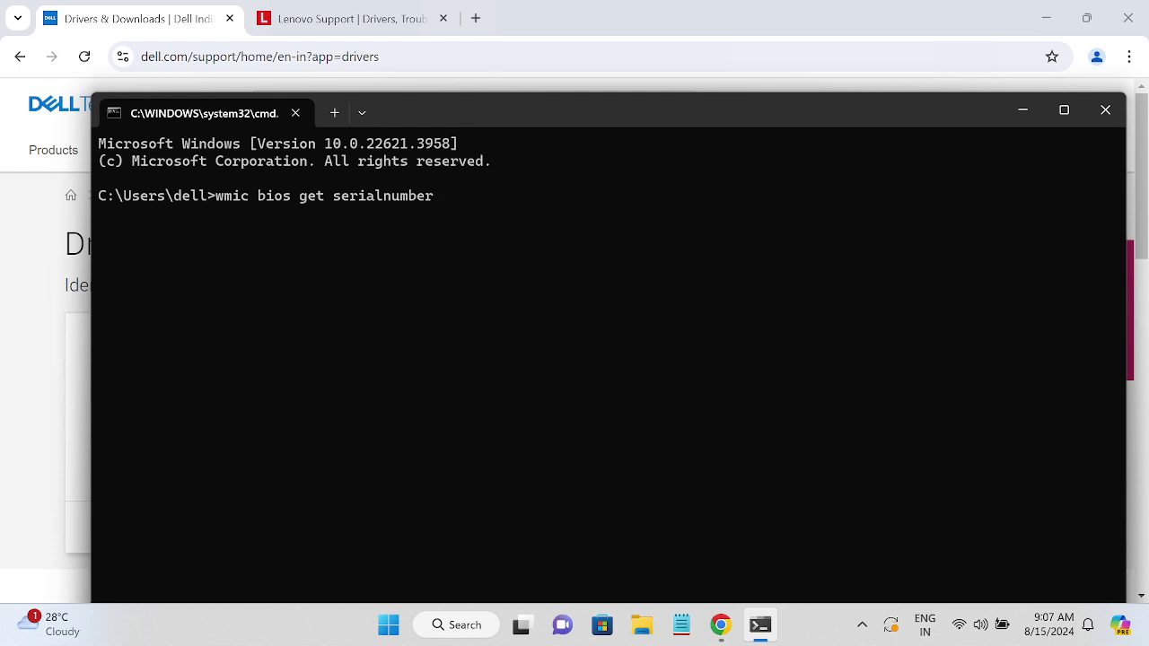
{"action": "key", "text": "Return"}
{"action": "left_click_drag", "start_coordinate": [161, 236], "coordinate": [98, 235]}
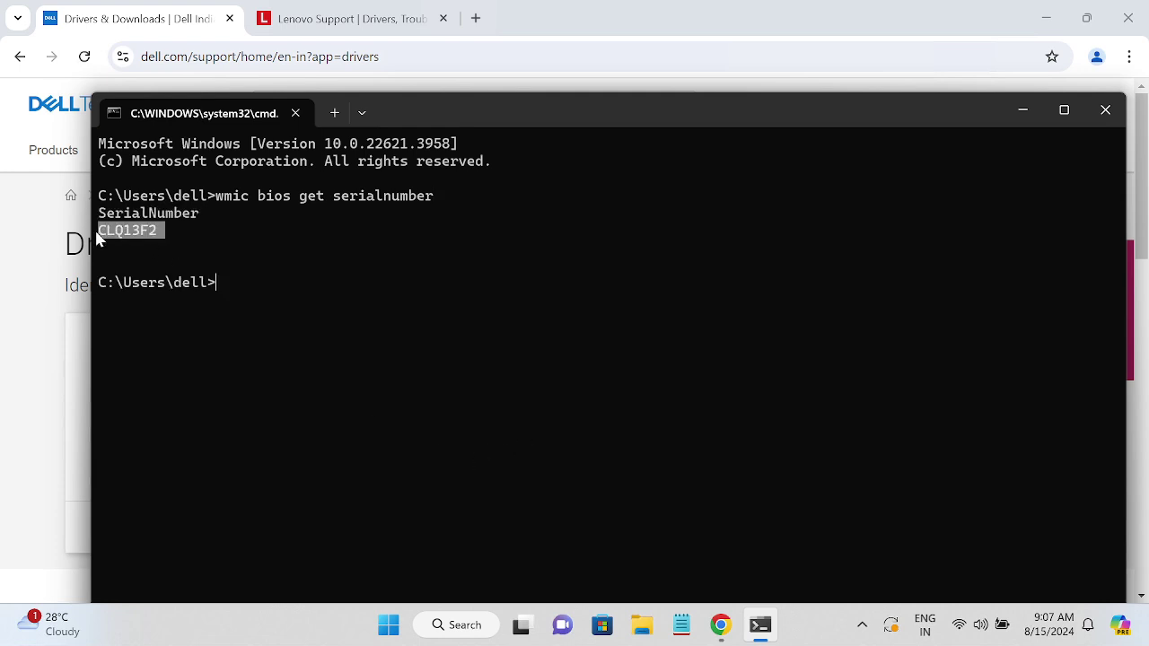
{"action": "key", "text": "ctrl+c"}
{"action": "left_click", "coordinate": [1022, 112]}
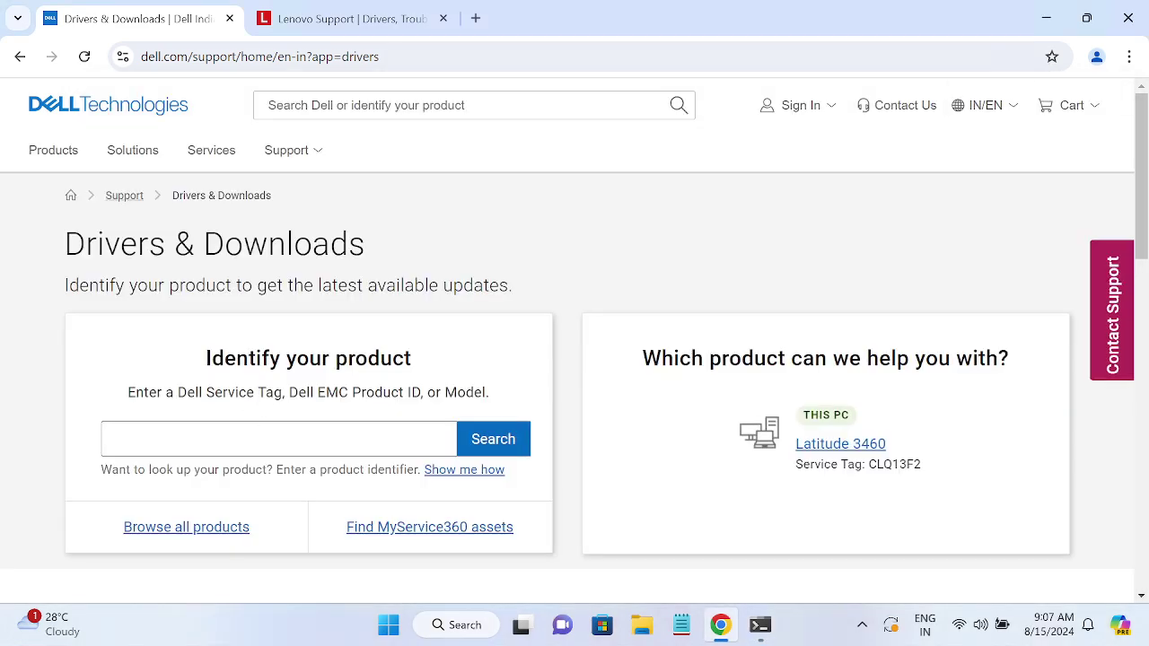
Step: Paste the laptop's serial number into Dell's service-tag box and search for the product
{"action": "left_click", "coordinate": [279, 439]}
{"action": "key", "text": "ctrl+v"}
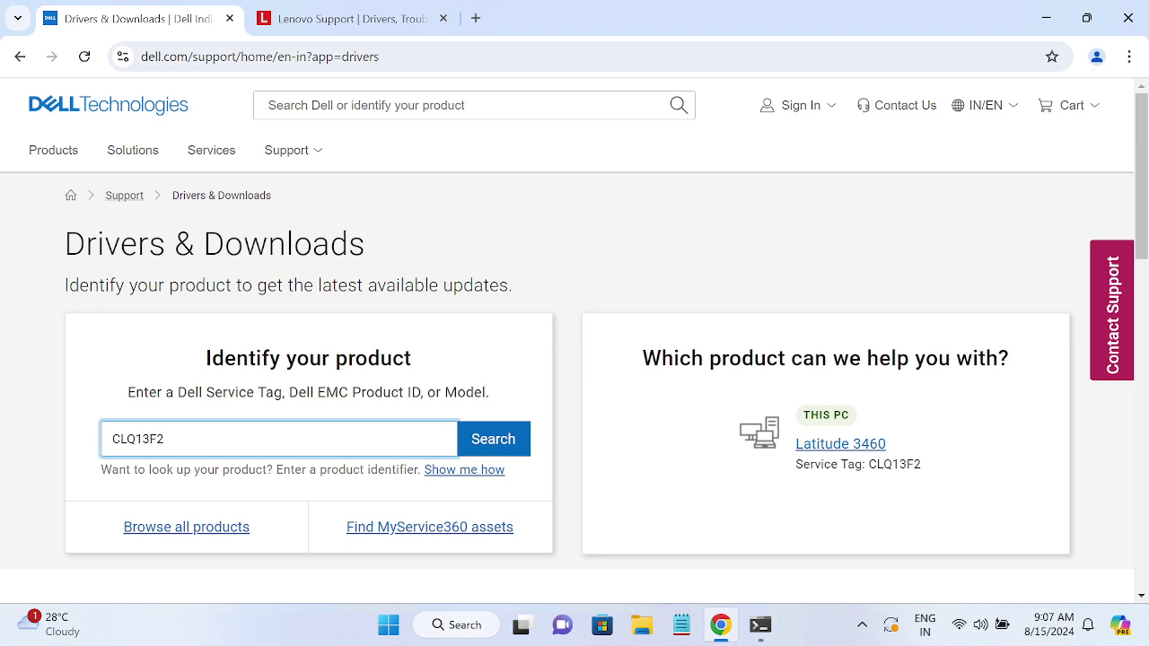
{"action": "left_click", "coordinate": [483, 450]}
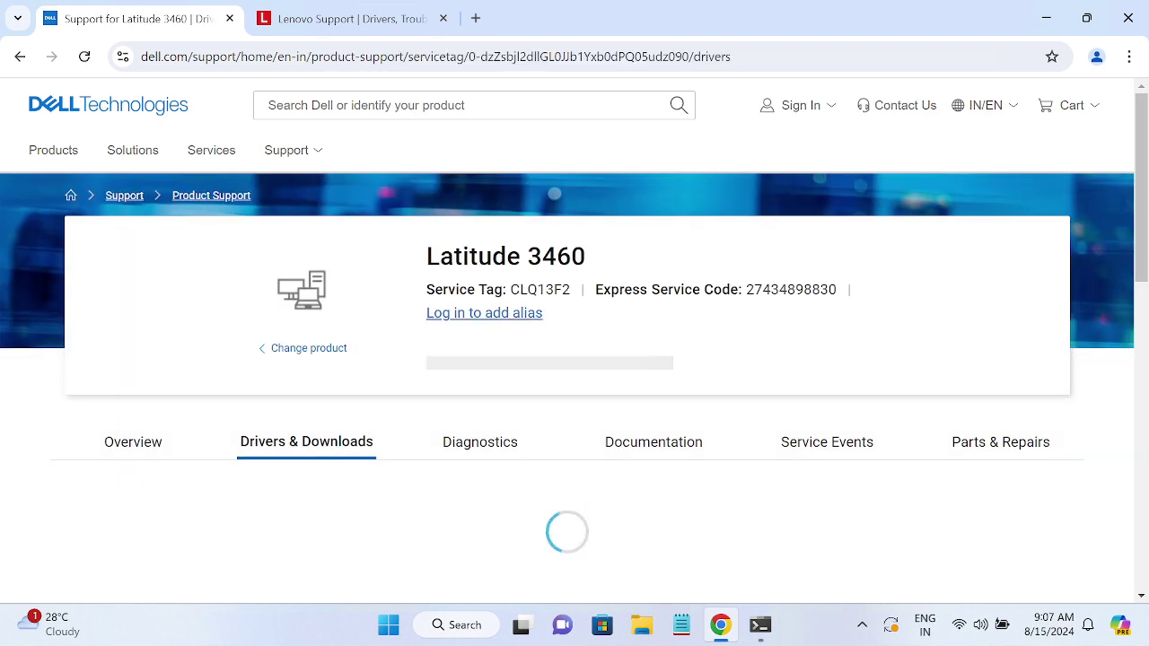
Step: On the Lenovo tab, open PC Technical Support and start product detection, then return to Dell
{"action": "left_click", "coordinate": [355, 18]}
{"action": "scroll", "coordinate": [485, 436], "scroll_direction": "down", "scroll_amount": 3}
{"action": "mouse_move", "coordinate": [244, 308]}
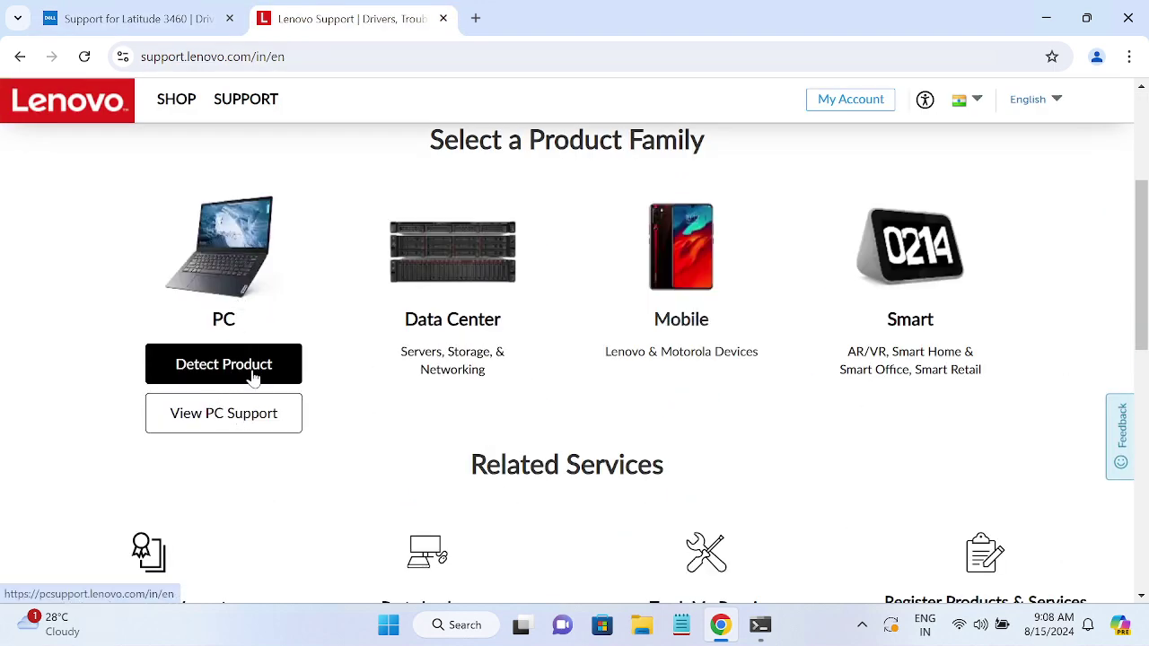
{"action": "left_click", "coordinate": [232, 420]}
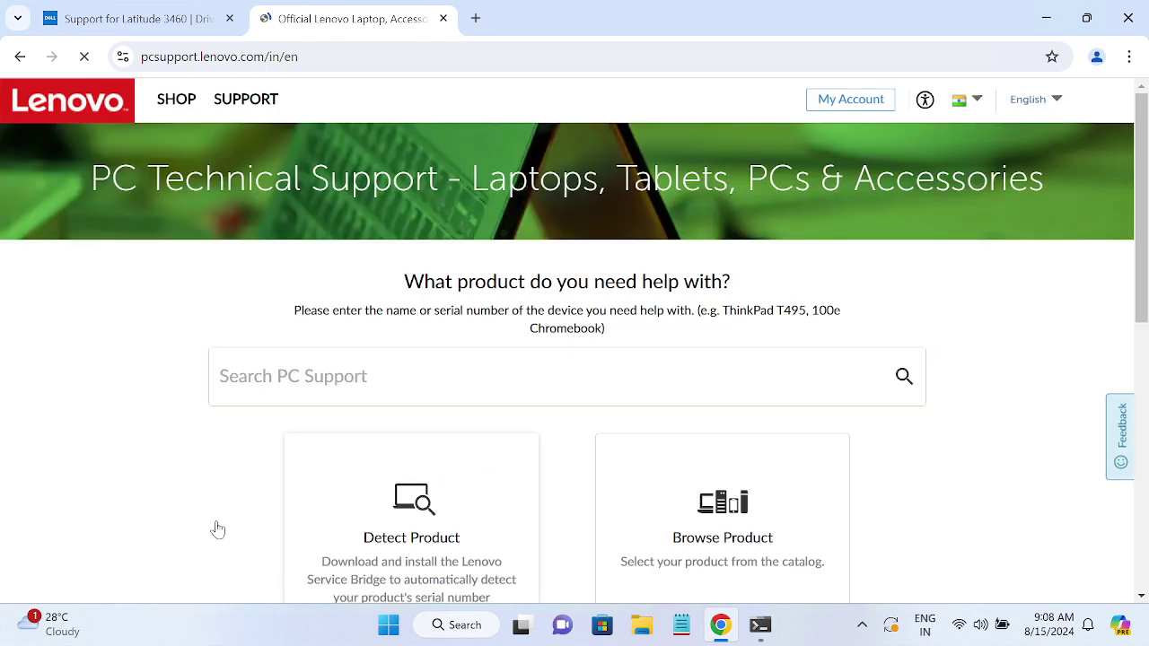
{"action": "left_click", "coordinate": [363, 497]}
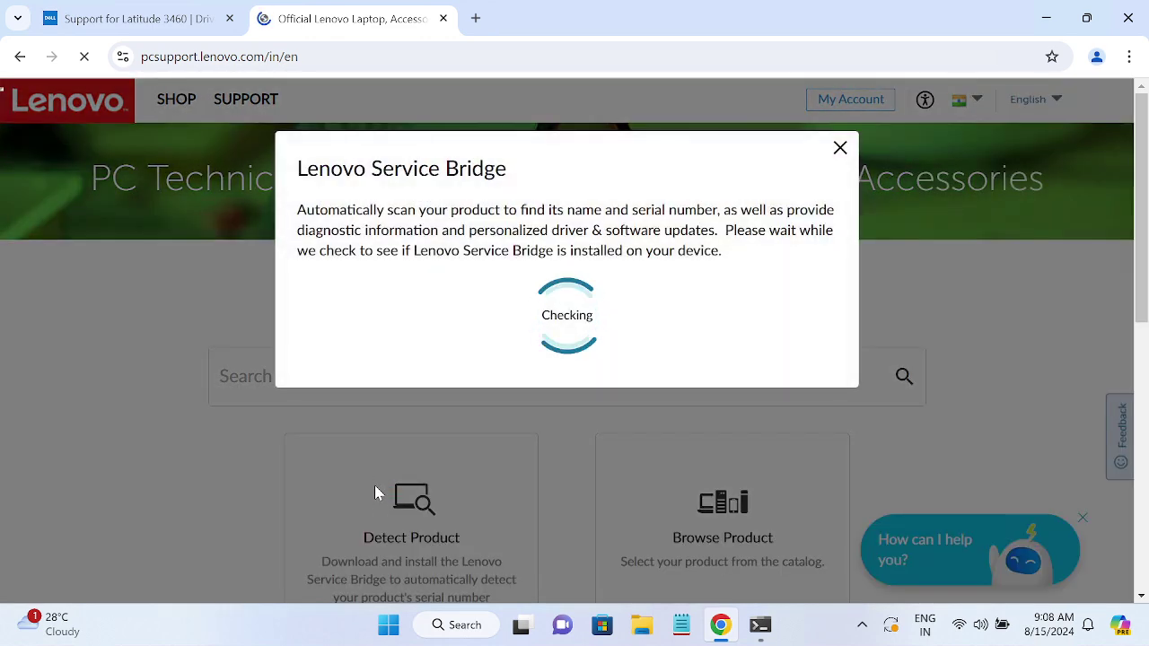
{"action": "left_click", "coordinate": [142, 29]}
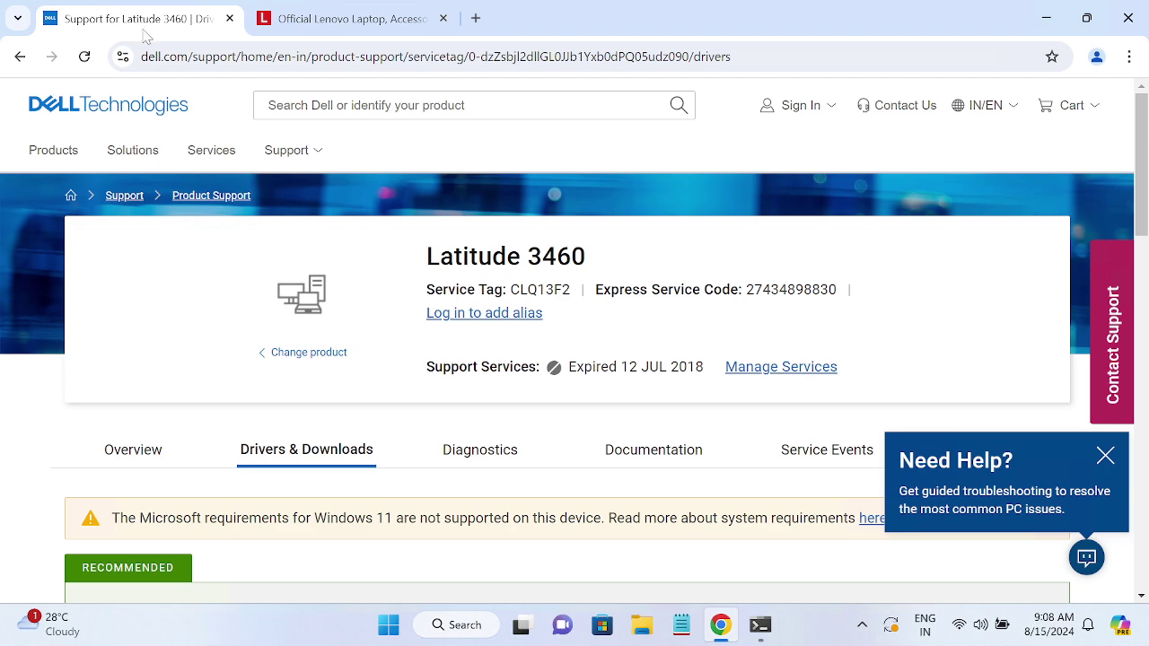
Step: Keep Windows 10 64-bit and download the Realtek High Definition Audio Driver from the full driver list
{"action": "scroll", "coordinate": [270, 251], "scroll_direction": "down", "scroll_amount": 4}
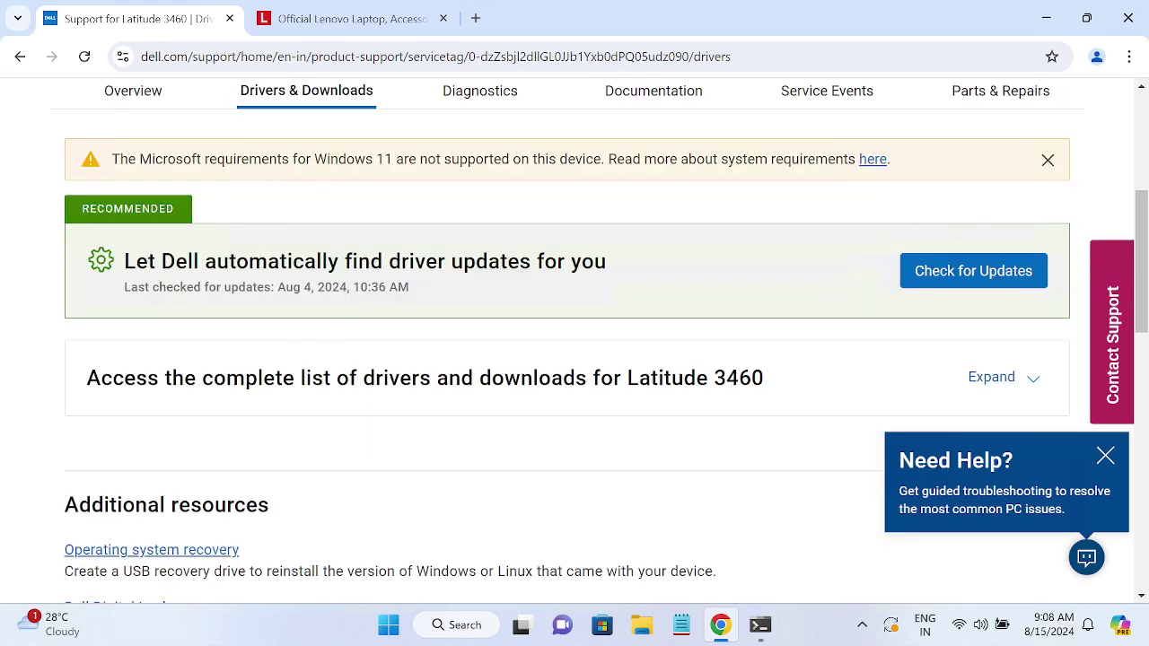
{"action": "scroll", "coordinate": [574, 341], "scroll_direction": "down", "scroll_amount": 1}
{"action": "left_click", "coordinate": [1001, 296]}
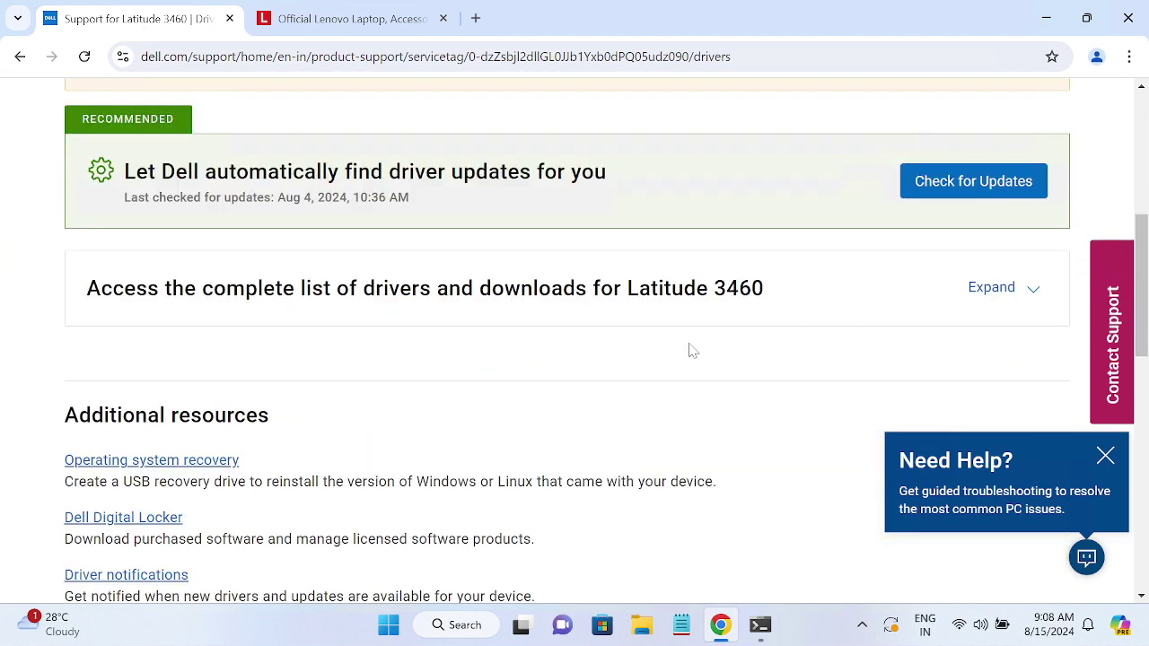
{"action": "scroll", "coordinate": [485, 364], "scroll_direction": "down", "scroll_amount": 3}
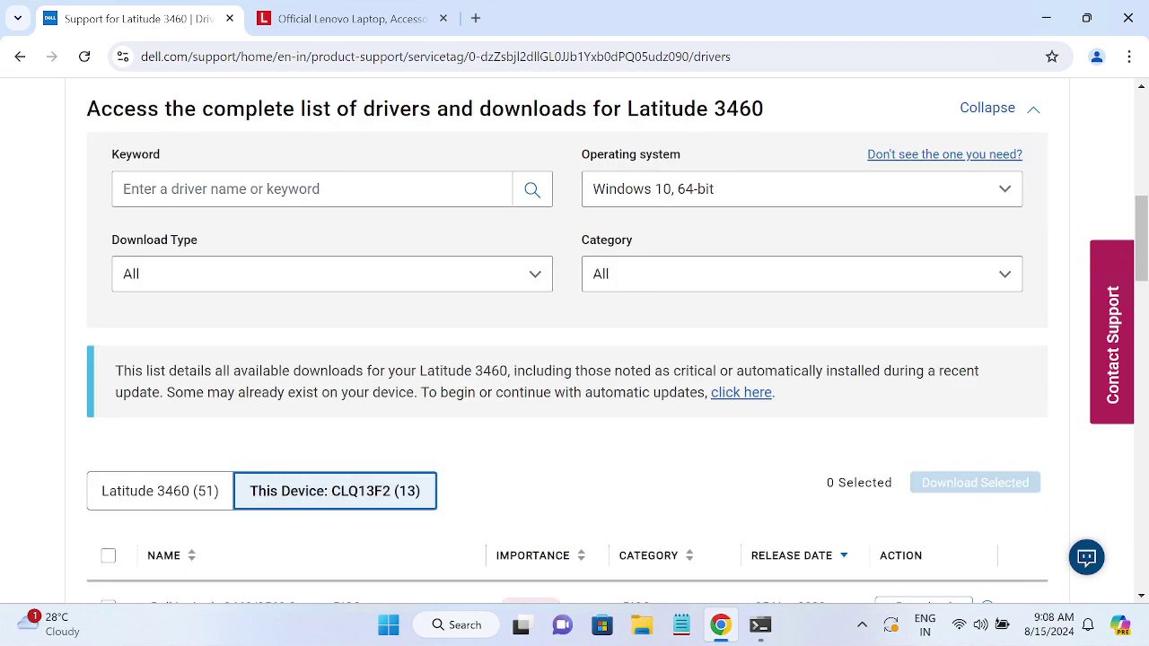
{"action": "left_click", "coordinate": [778, 111]}
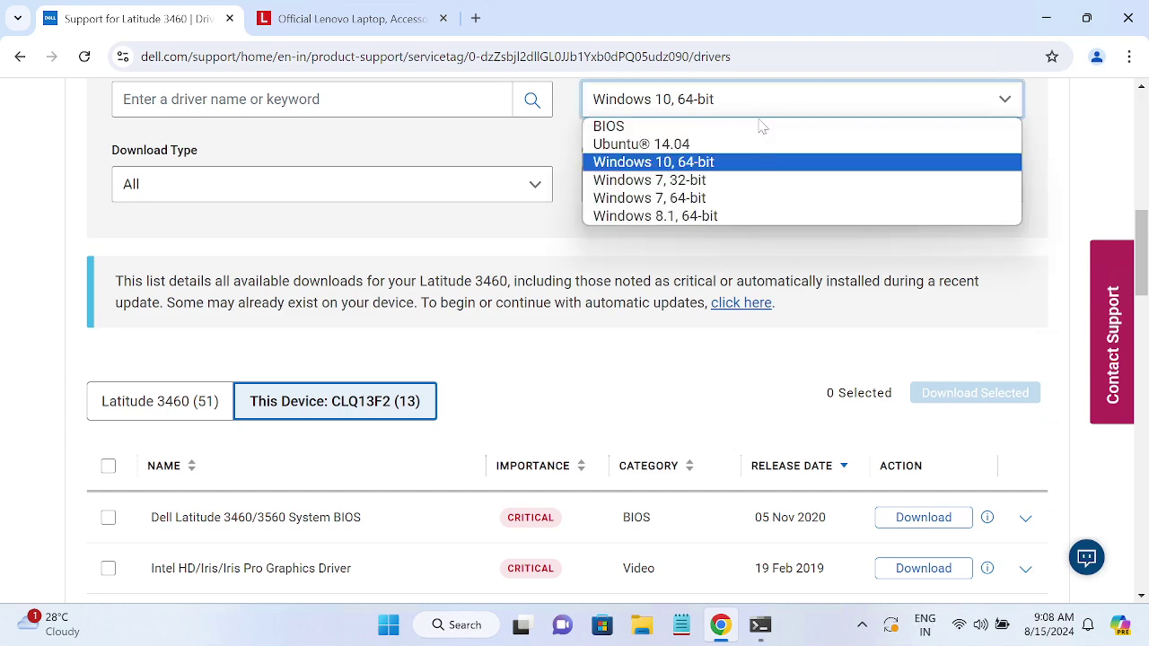
{"action": "left_click", "coordinate": [508, 139]}
{"action": "scroll", "coordinate": [393, 268], "scroll_direction": "down", "scroll_amount": 3}
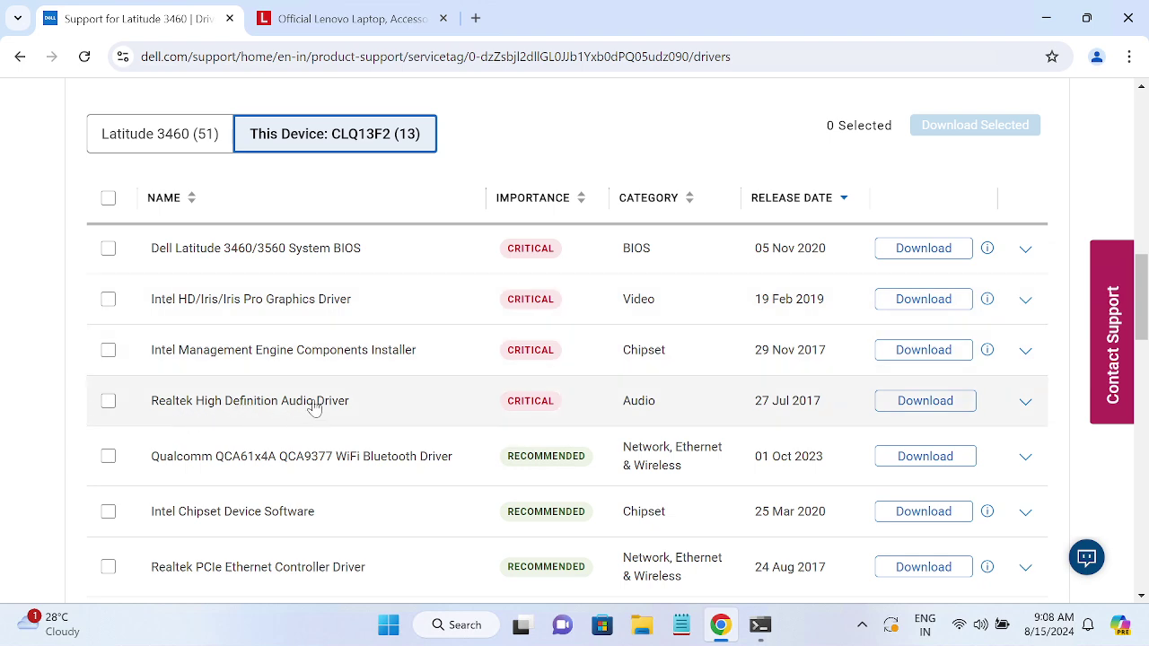
{"action": "left_click", "coordinate": [108, 402]}
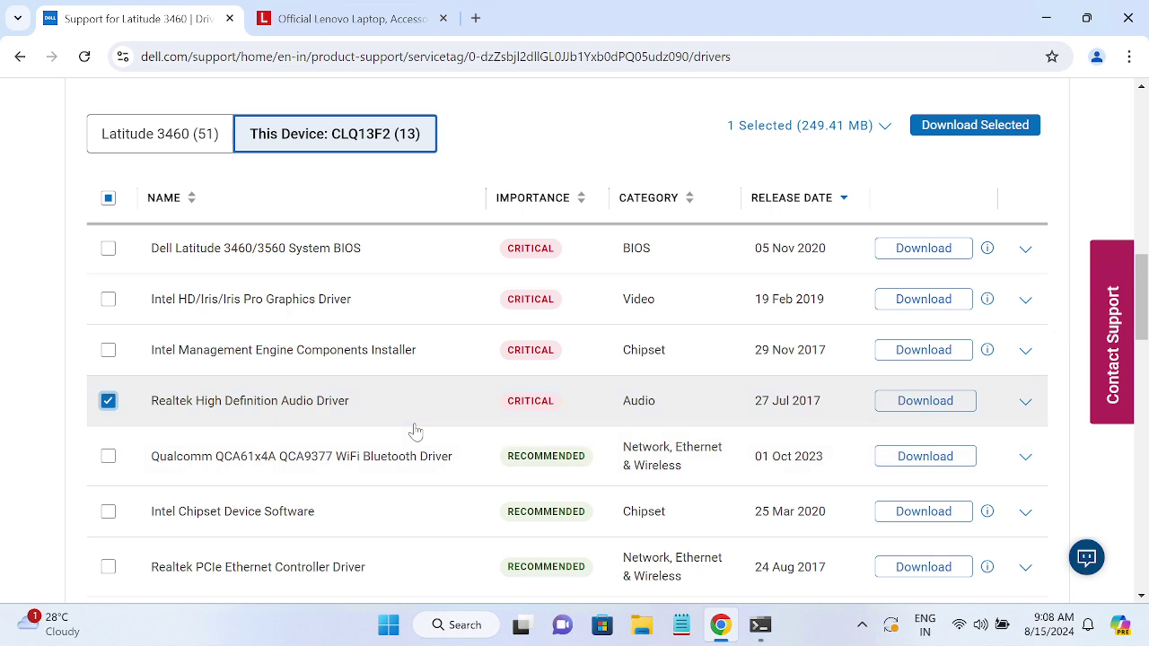
{"action": "left_click", "coordinate": [918, 413]}
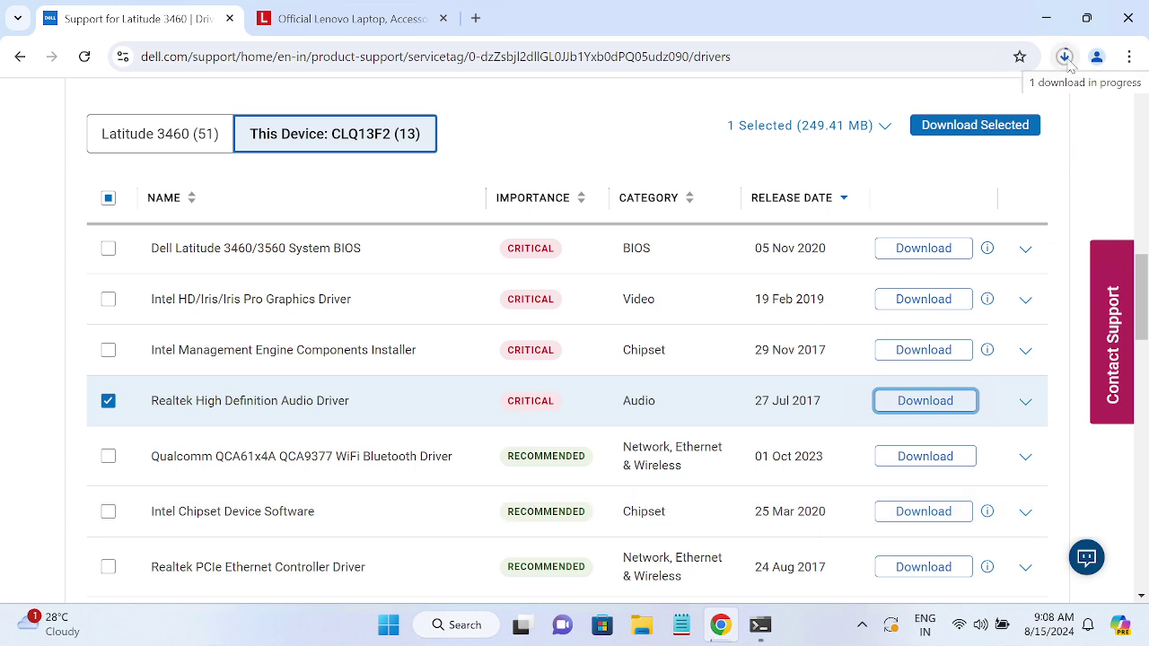
Step: Check the Realtek driver download's progress, then switch to the Lenovo support tab
{"action": "left_click", "coordinate": [1066, 57]}
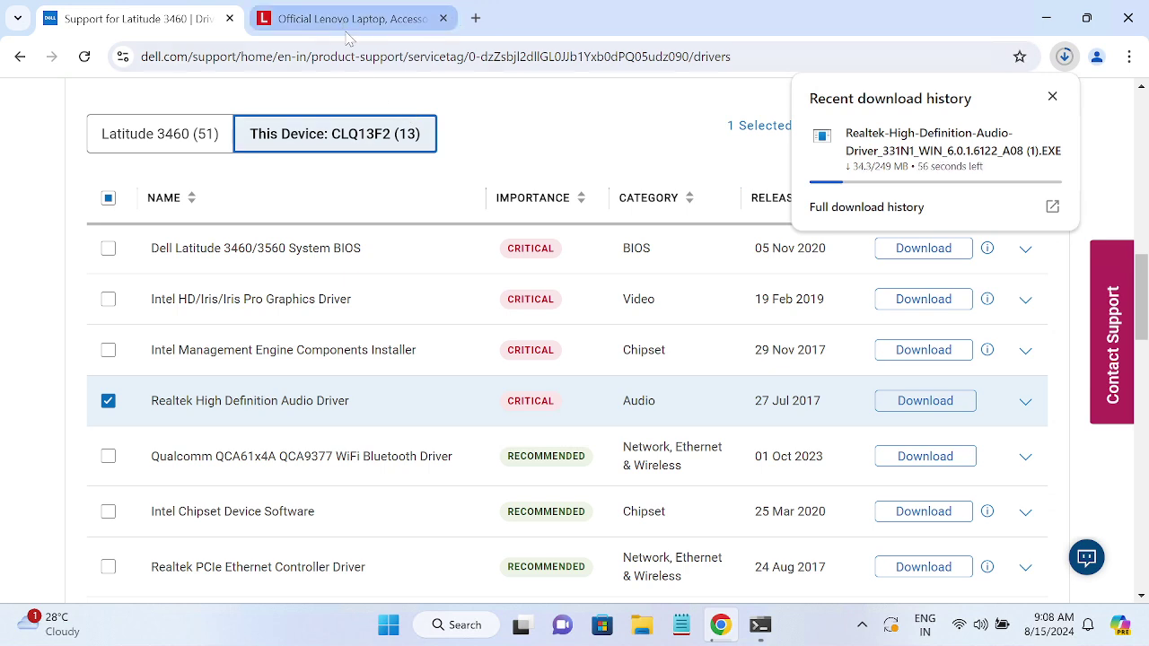
{"action": "mouse_move", "coordinate": [855, 166]}
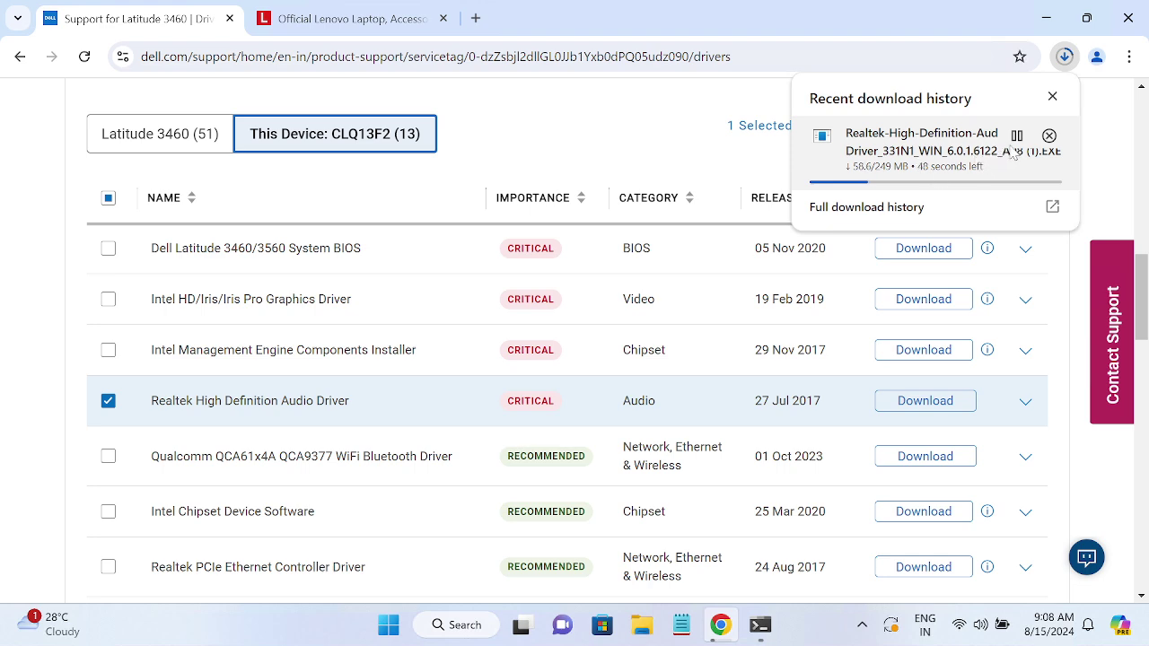
{"action": "left_click", "coordinate": [359, 18]}
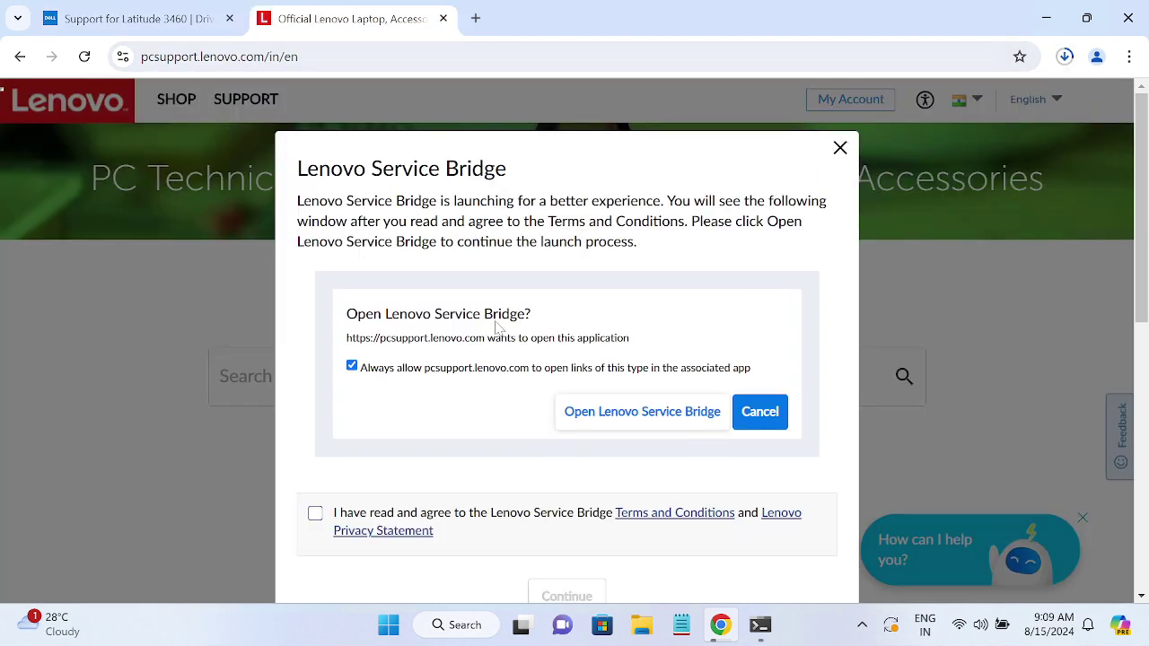
Step: Dismiss the Lenovo Service Bridge detection prompt and go back to the Lenovo driver search results
{"action": "left_click", "coordinate": [840, 149]}
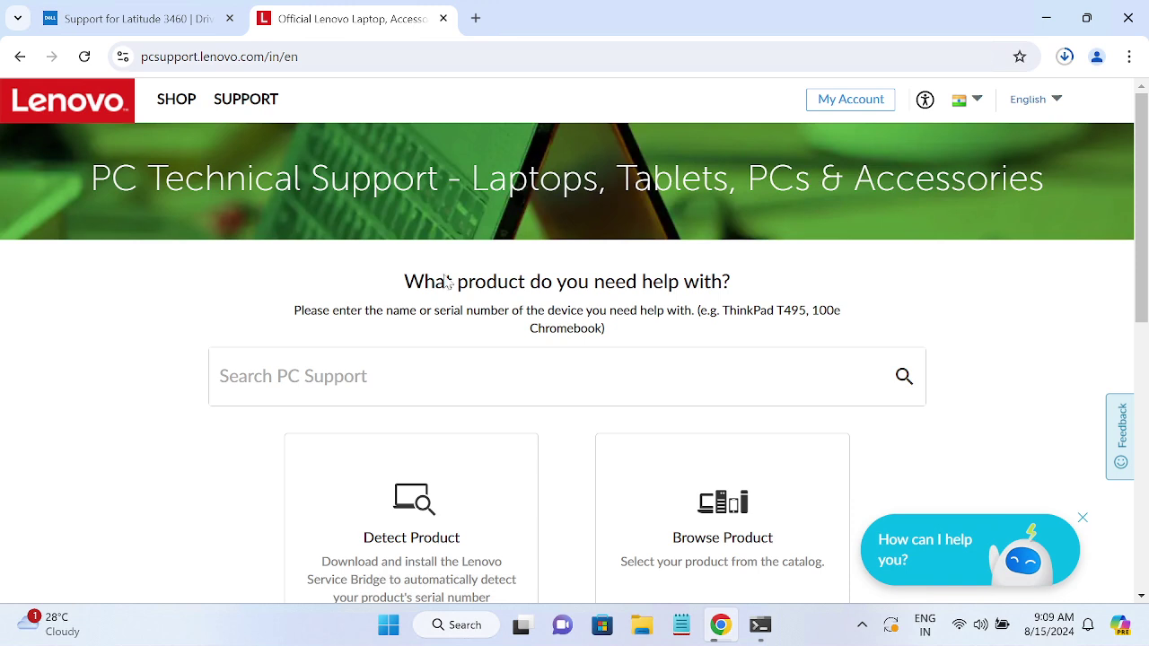
{"action": "left_click", "coordinate": [20, 57]}
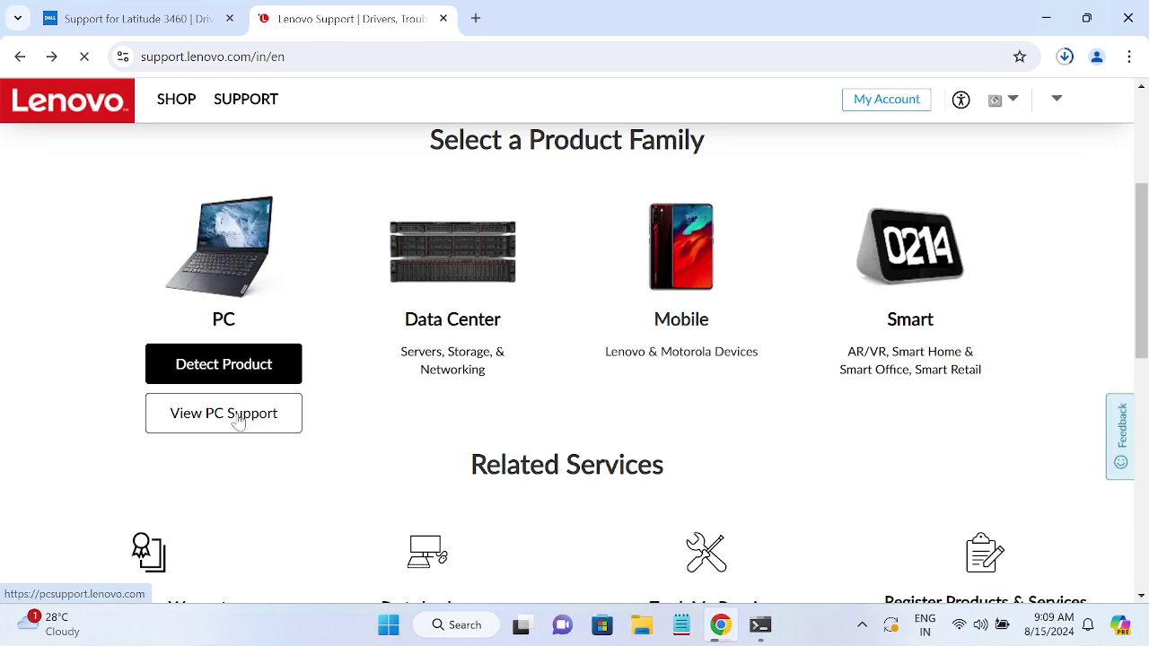
{"action": "left_click", "coordinate": [246, 368]}
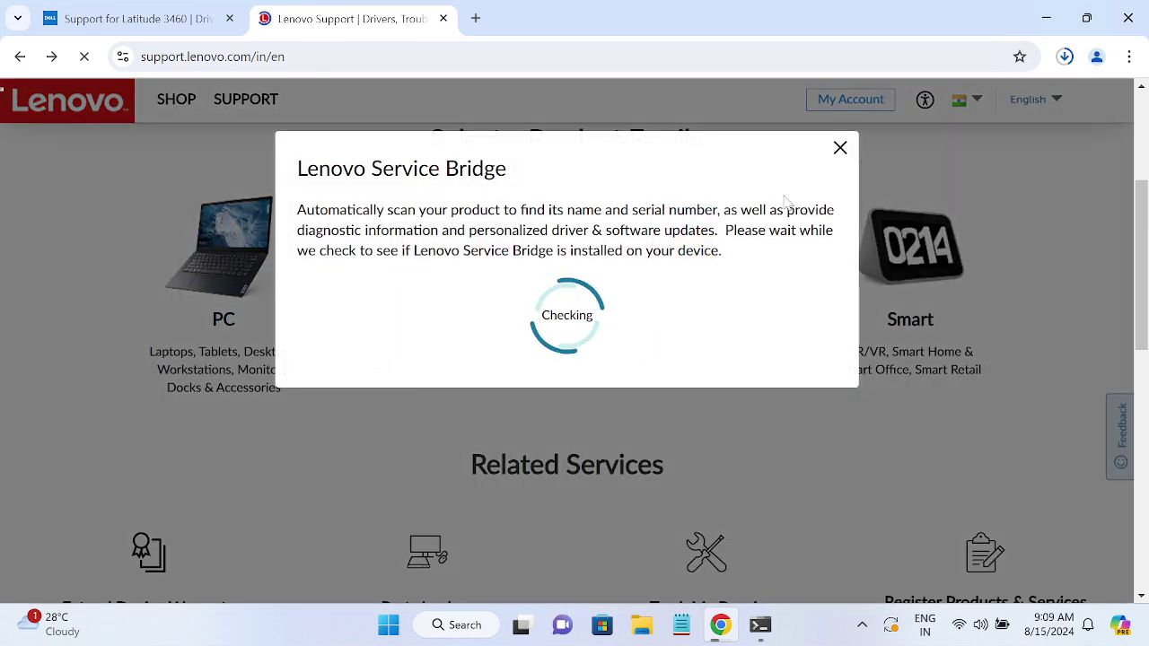
{"action": "left_click", "coordinate": [840, 148]}
{"action": "scroll", "coordinate": [320, 422], "scroll_direction": "down", "scroll_amount": 3}
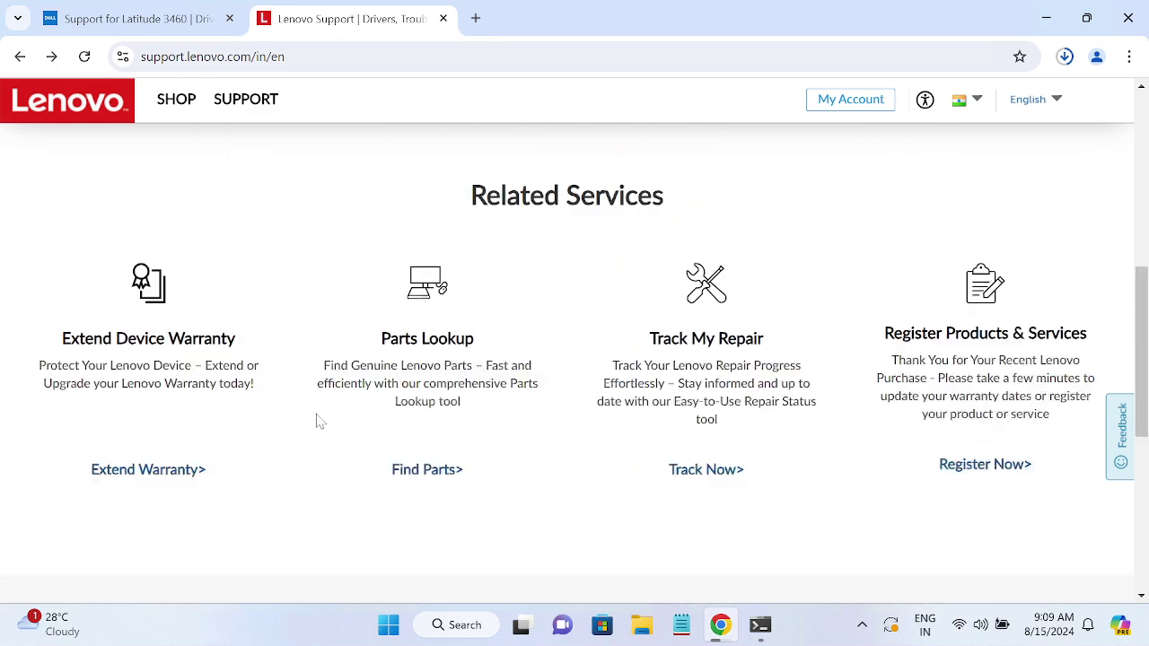
{"action": "scroll", "coordinate": [318, 422], "scroll_direction": "up", "scroll_amount": 4}
{"action": "scroll", "coordinate": [321, 422], "scroll_direction": "down", "scroll_amount": 5}
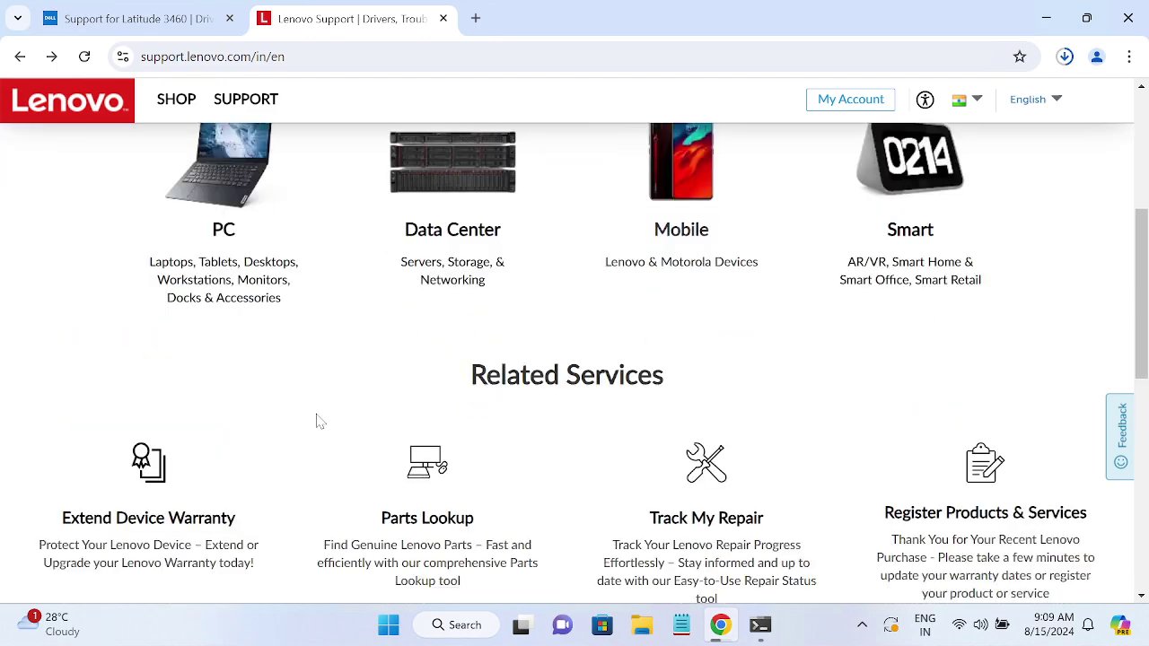
{"action": "scroll", "coordinate": [320, 422], "scroll_direction": "up", "scroll_amount": 5}
{"action": "scroll", "coordinate": [321, 422], "scroll_direction": "up", "scroll_amount": 2}
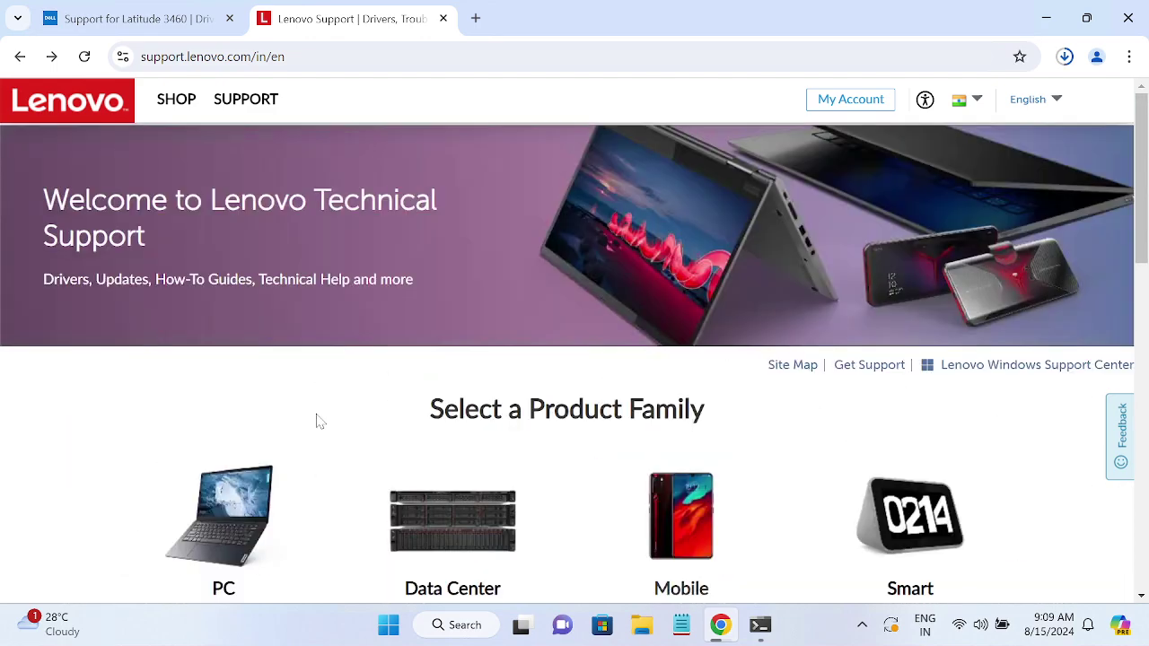
{"action": "left_click", "coordinate": [20, 56]}
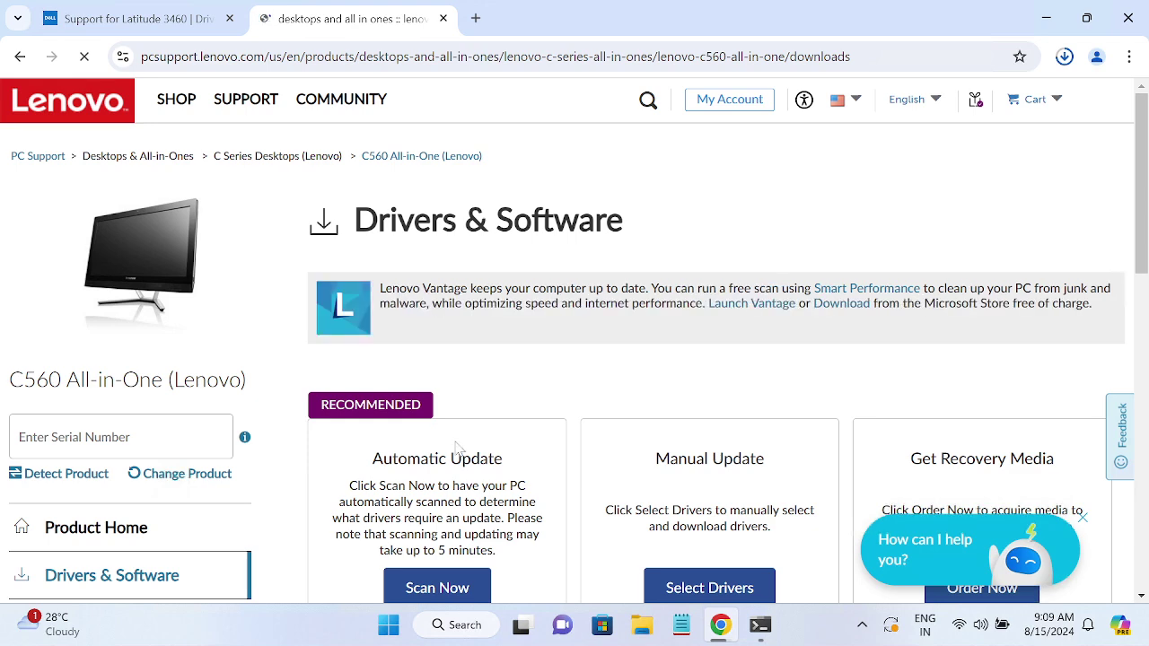
Step: List the C560 All-in-One Audio (8) drivers, then switch back to the Dell Latitude 3460 drivers tab
{"action": "scroll", "coordinate": [664, 535], "scroll_direction": "down", "scroll_amount": 2}
{"action": "left_click", "coordinate": [721, 423]}
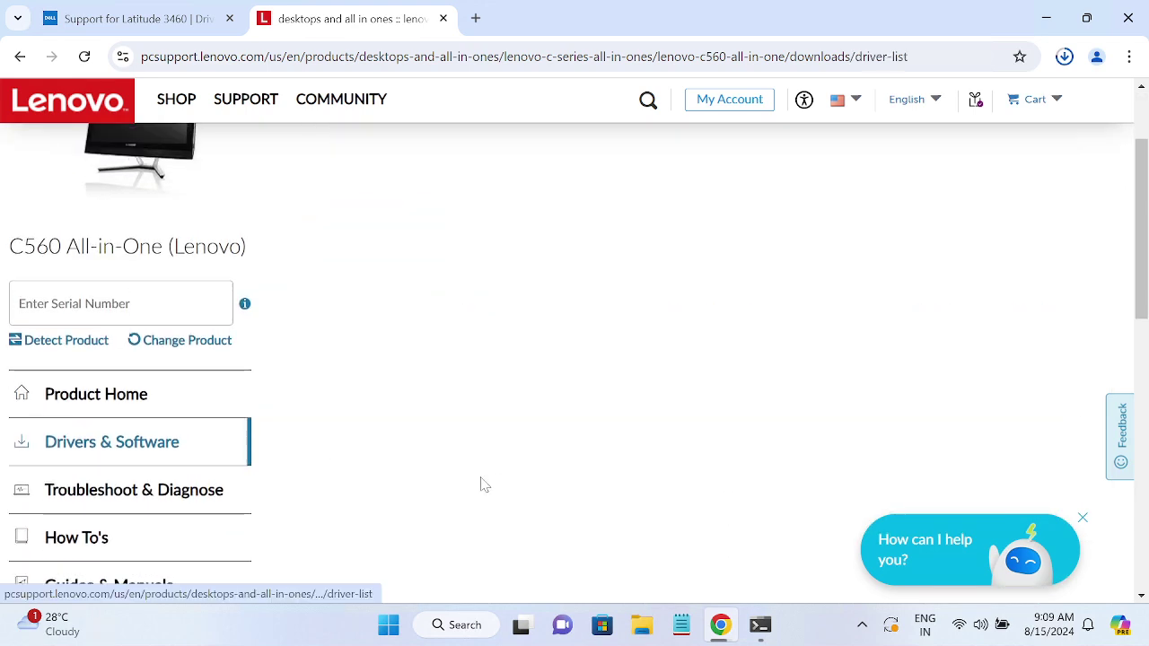
{"action": "scroll", "coordinate": [445, 472], "scroll_direction": "down", "scroll_amount": 2}
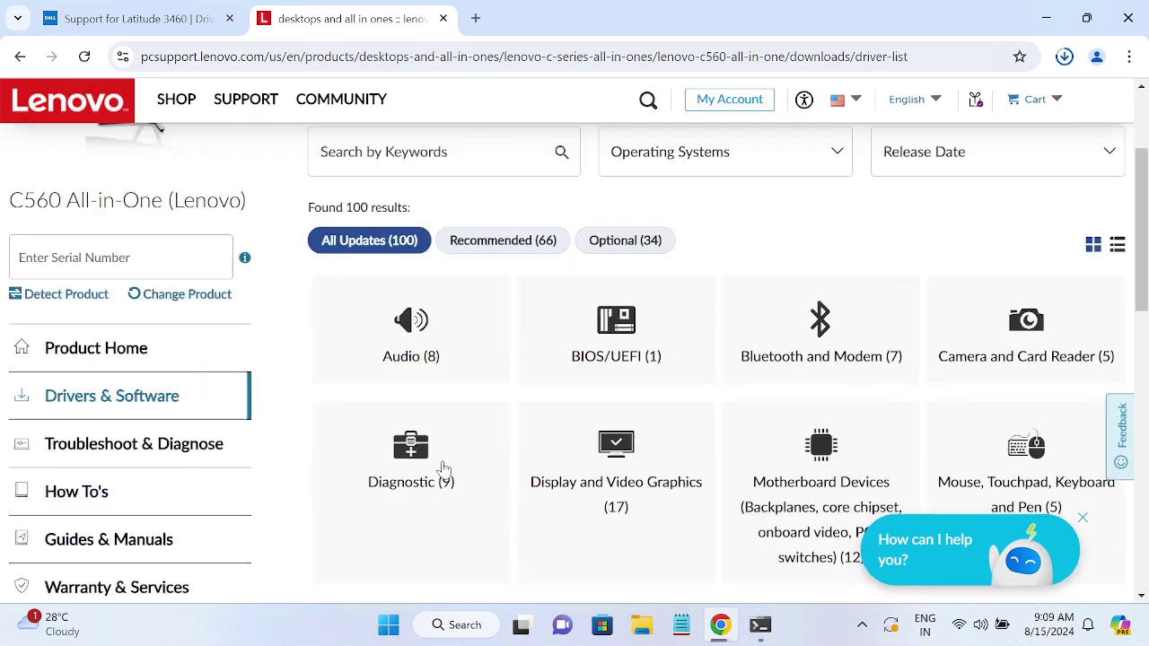
{"action": "left_click", "coordinate": [410, 332]}
{"action": "scroll", "coordinate": [418, 440], "scroll_direction": "down", "scroll_amount": 1}
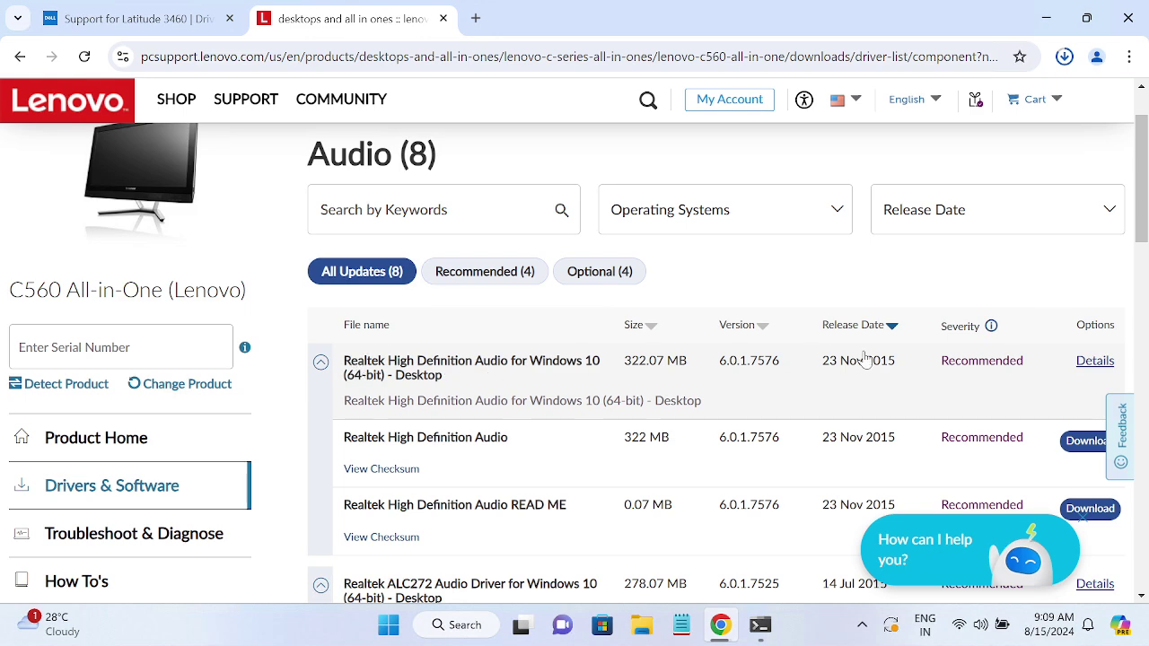
{"action": "scroll", "coordinate": [834, 395], "scroll_direction": "down", "scroll_amount": 2}
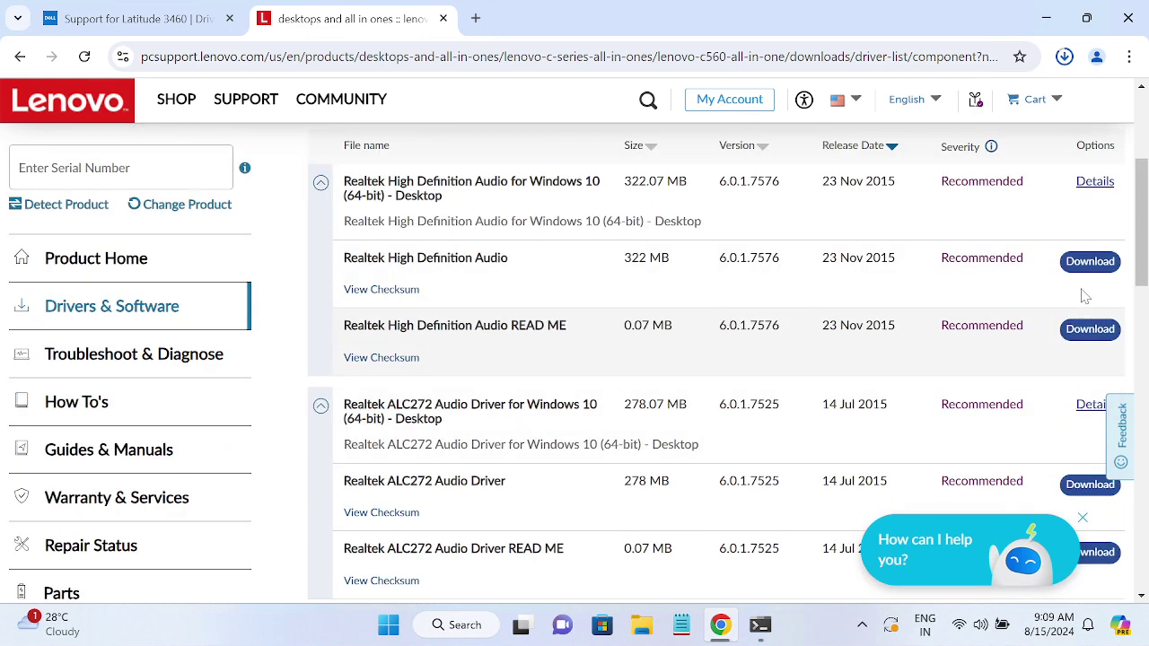
{"action": "left_click", "coordinate": [1088, 265]}
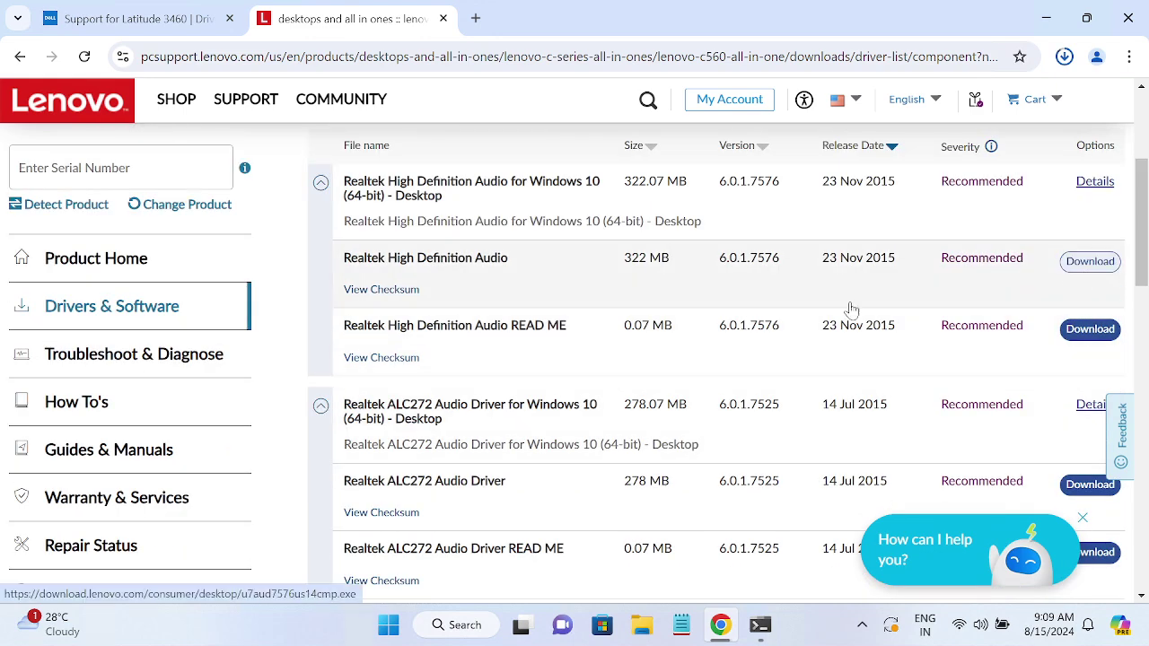
{"action": "left_click", "coordinate": [130, 19]}
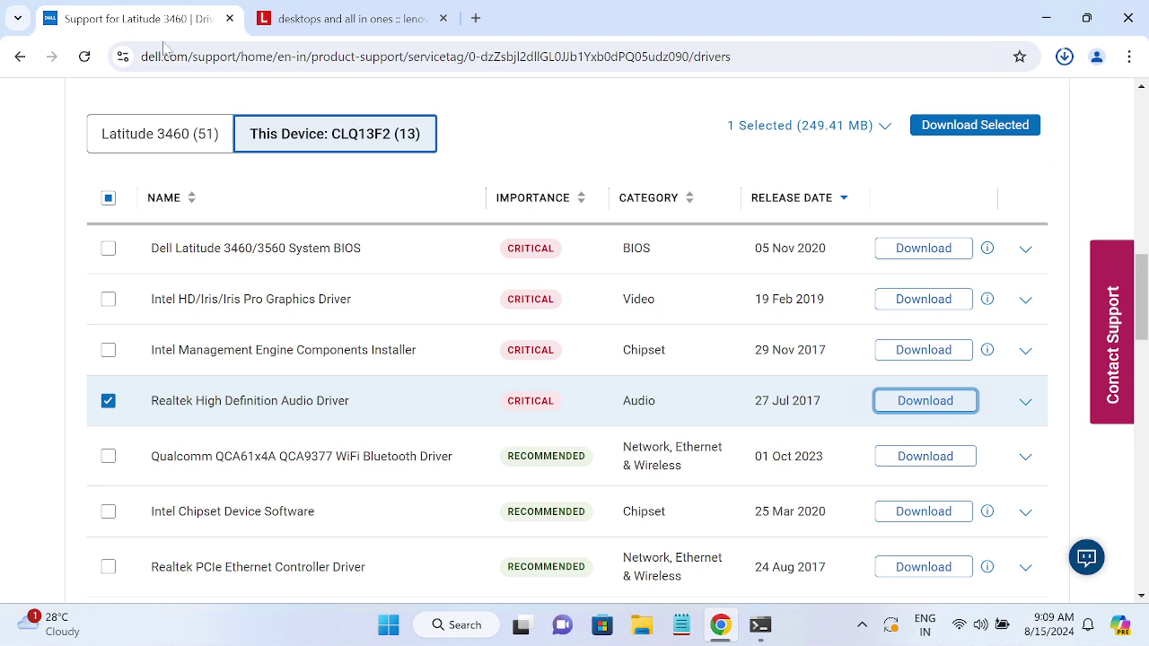
Step: Open Chrome's recent download history, close it, and reopen it to check the interrupted Realtek audio download
{"action": "left_click", "coordinate": [1066, 57]}
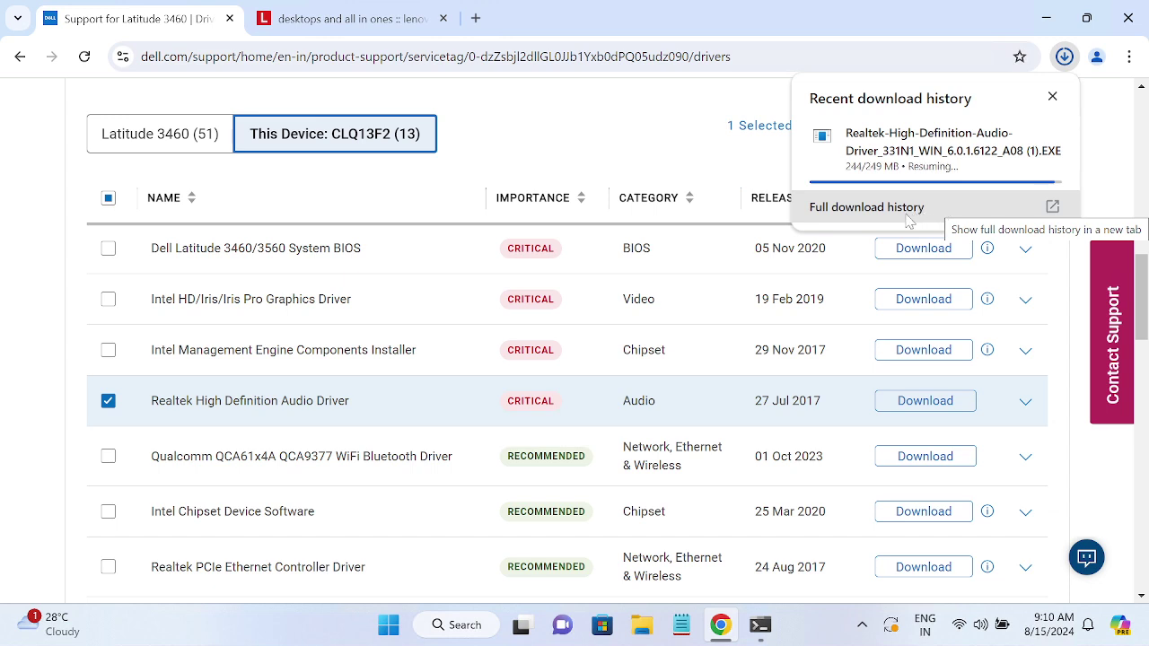
{"action": "mouse_move", "coordinate": [912, 184]}
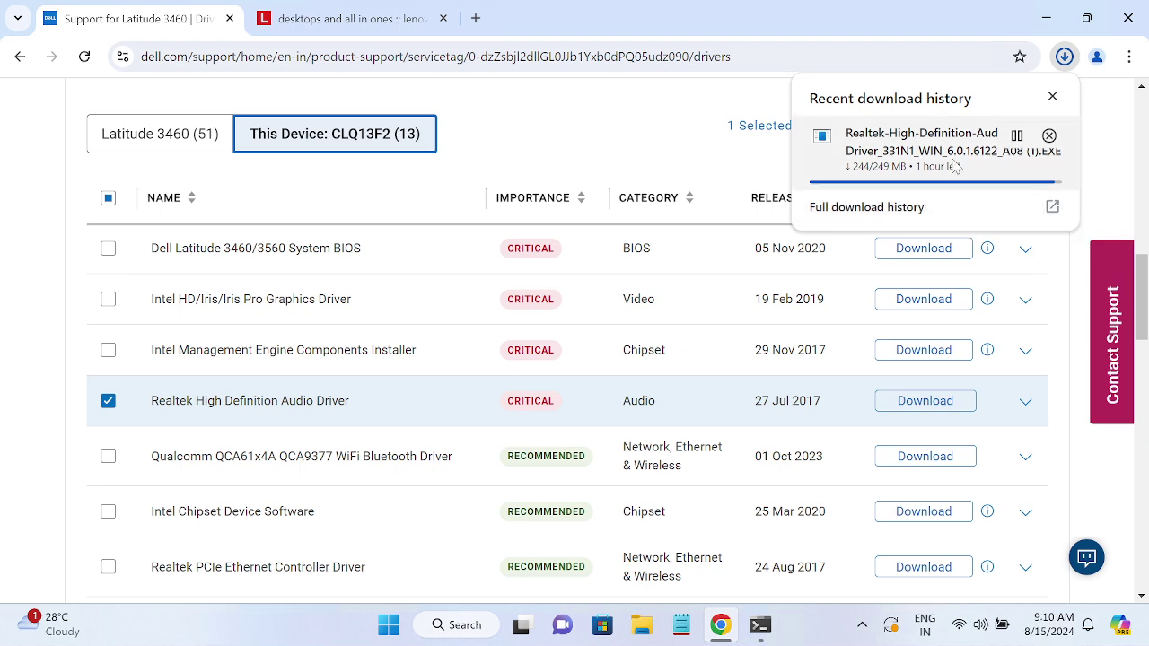
{"action": "mouse_move", "coordinate": [998, 157]}
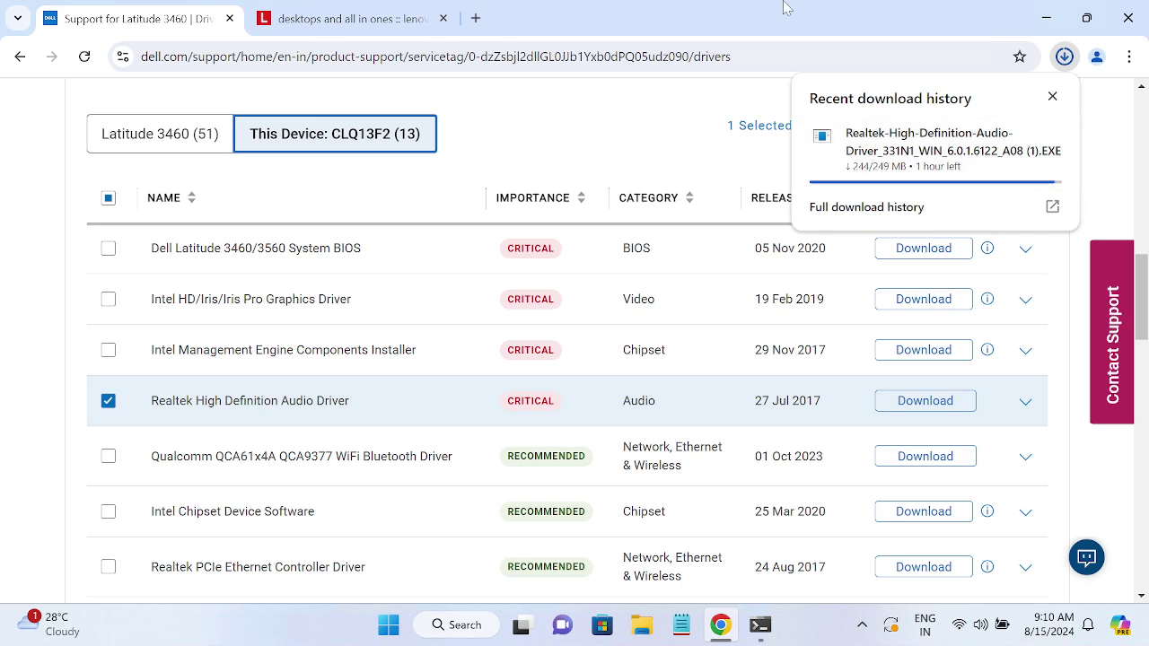
{"action": "mouse_move", "coordinate": [815, 18]}
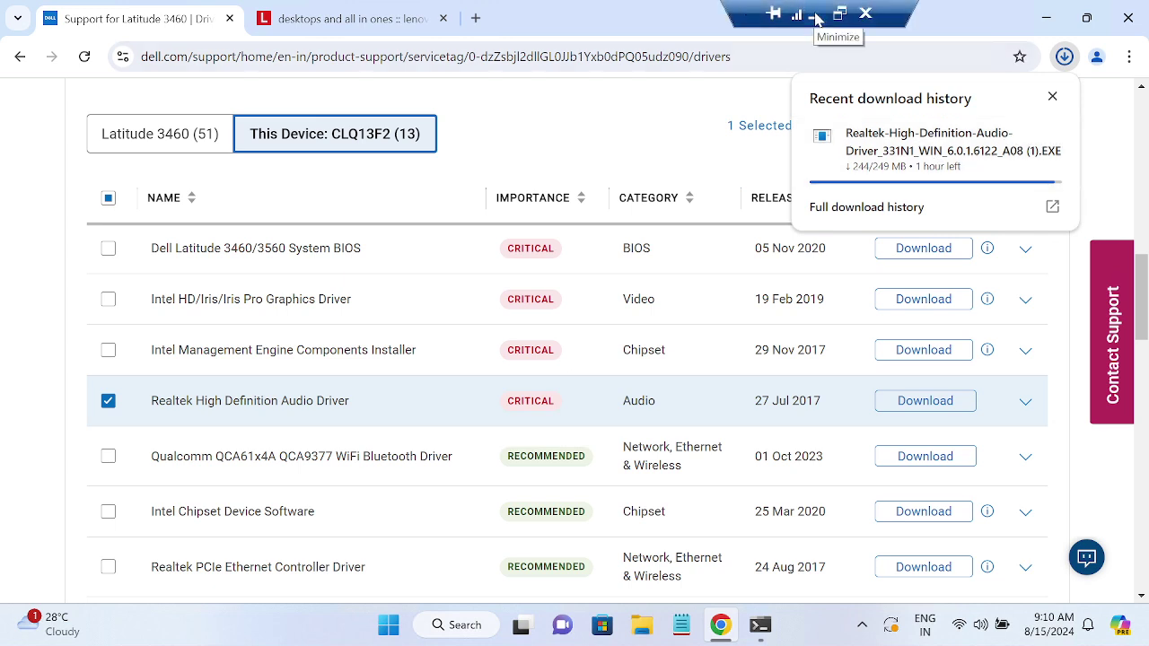
{"action": "mouse_move", "coordinate": [959, 160]}
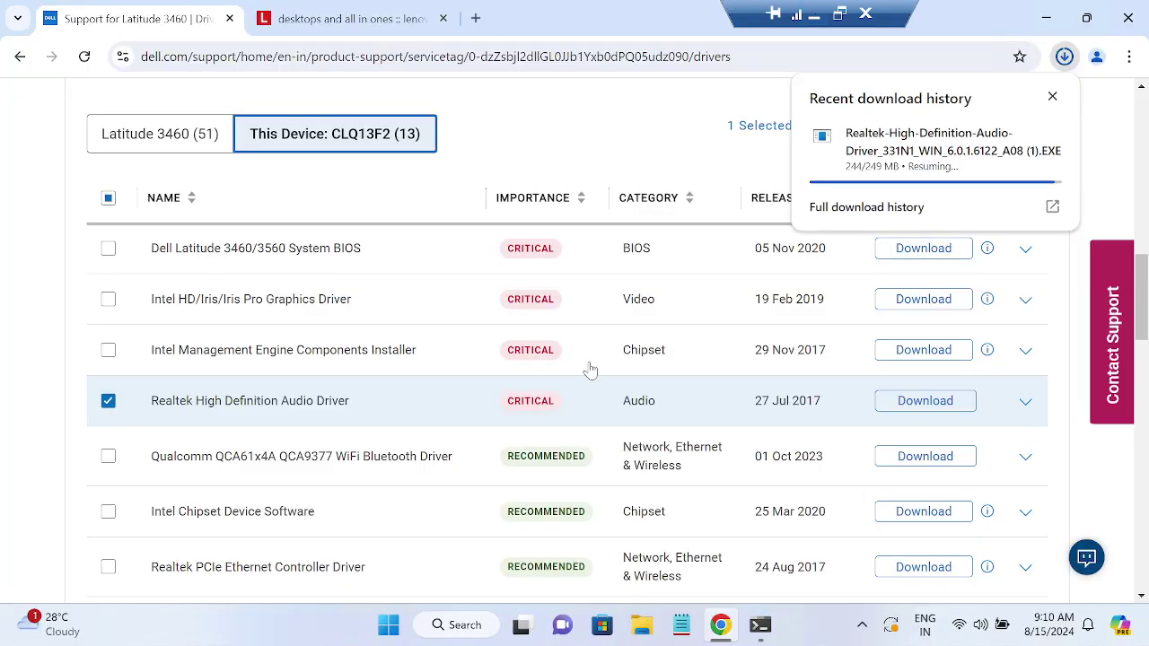
{"action": "left_click", "coordinate": [729, 218]}
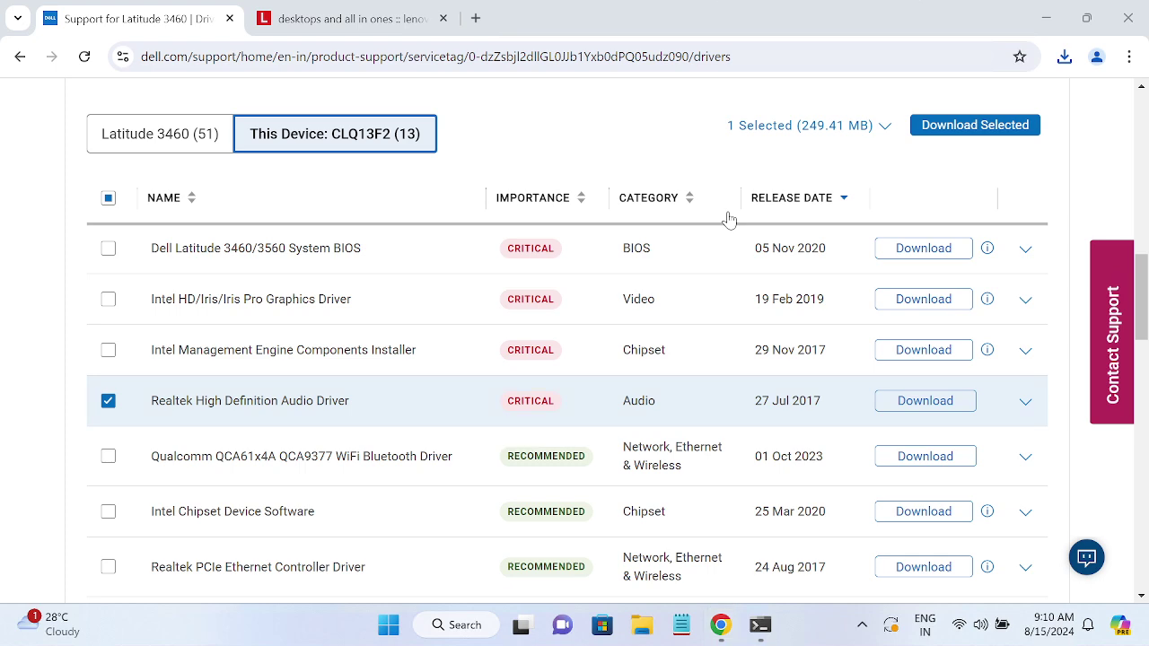
{"action": "left_click", "coordinate": [1065, 57]}
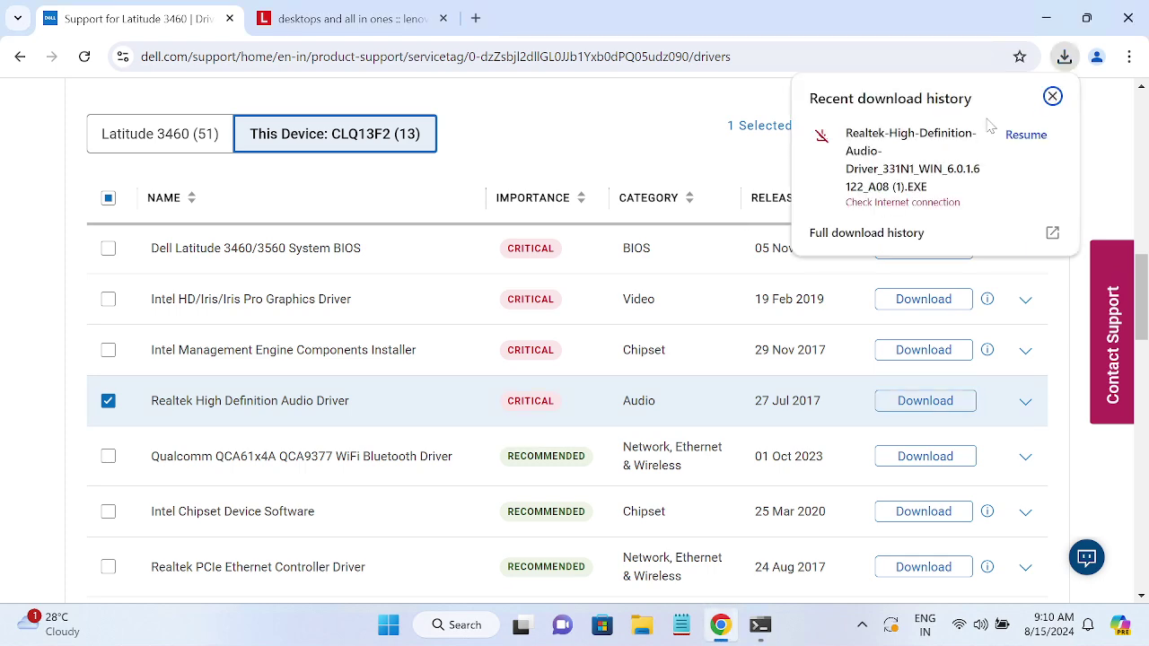